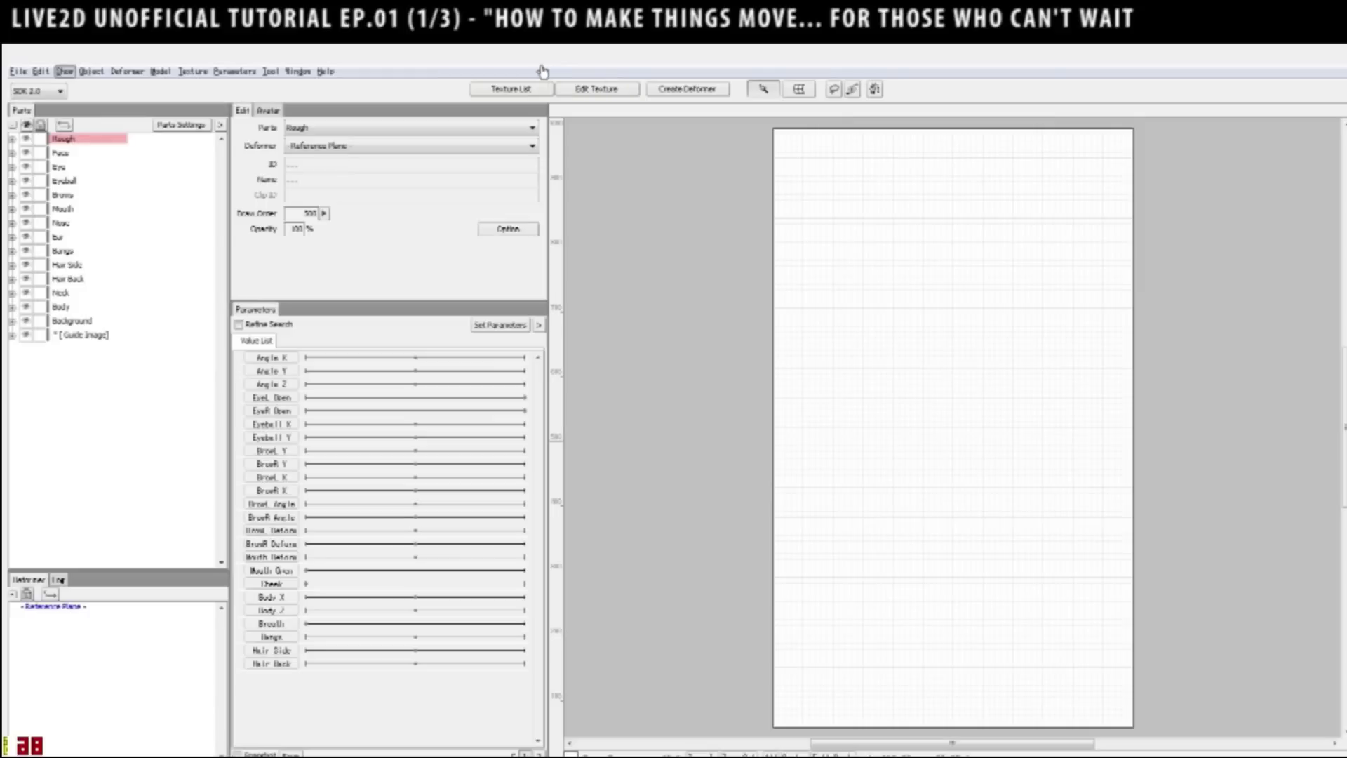
Outline the character's texture with a polygon mesh in the texture editor and bring it onto the canvas.
click(607, 89)
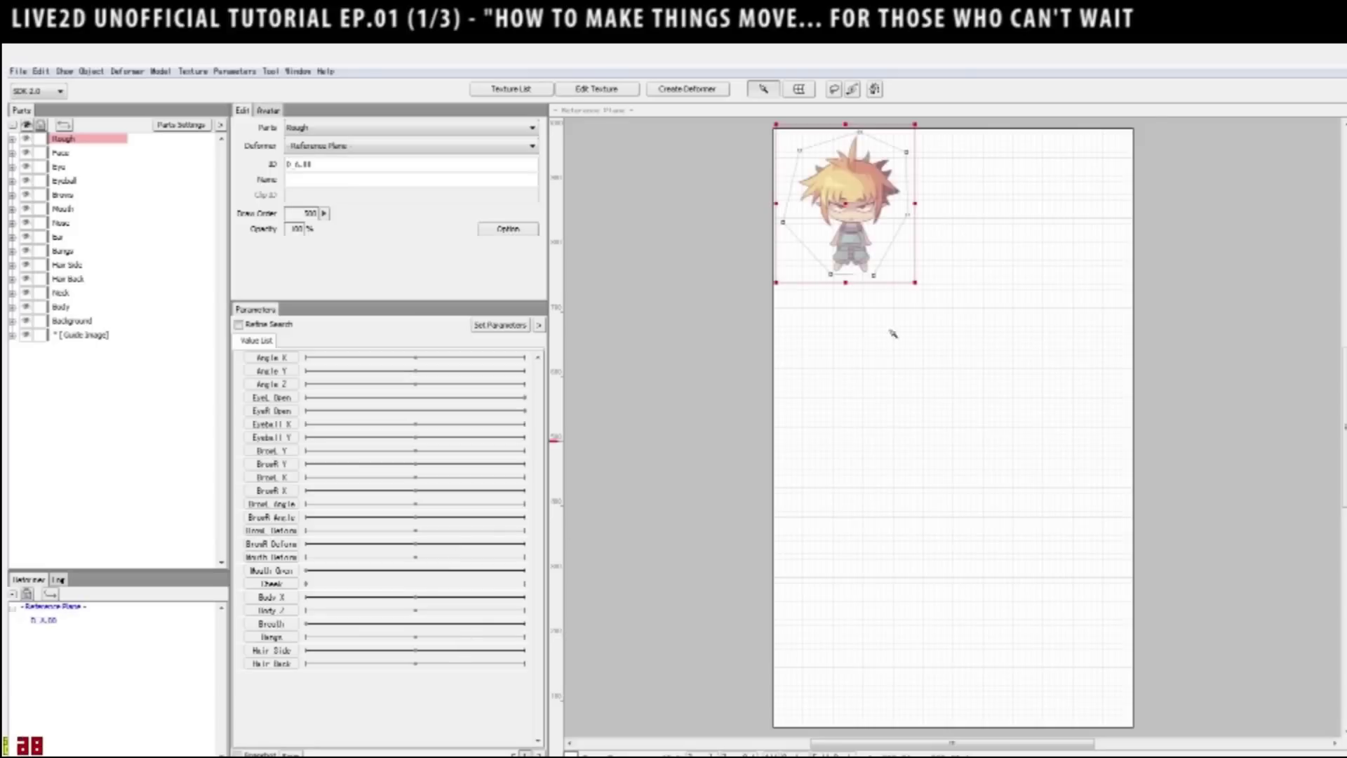
scroll(975, 364, up, 3)
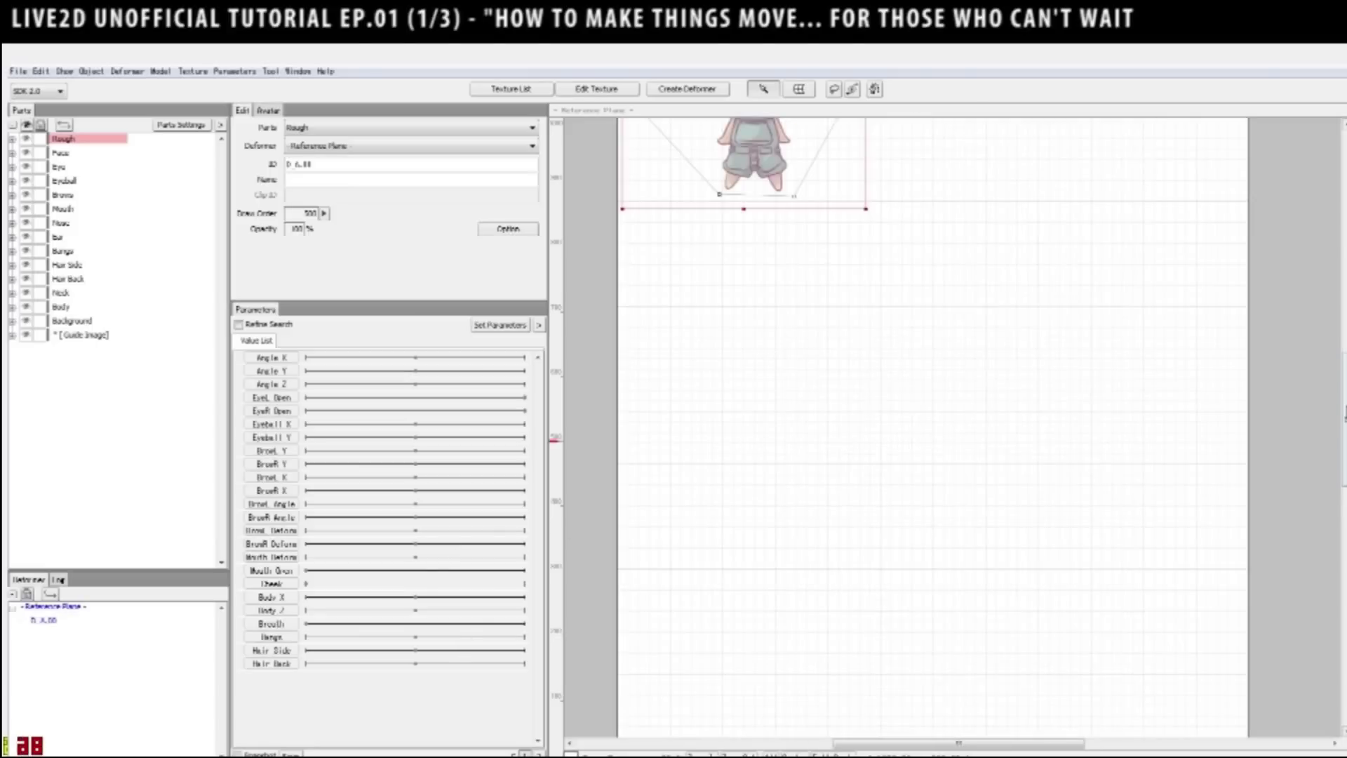
drag(1342, 396, 1342, 338)
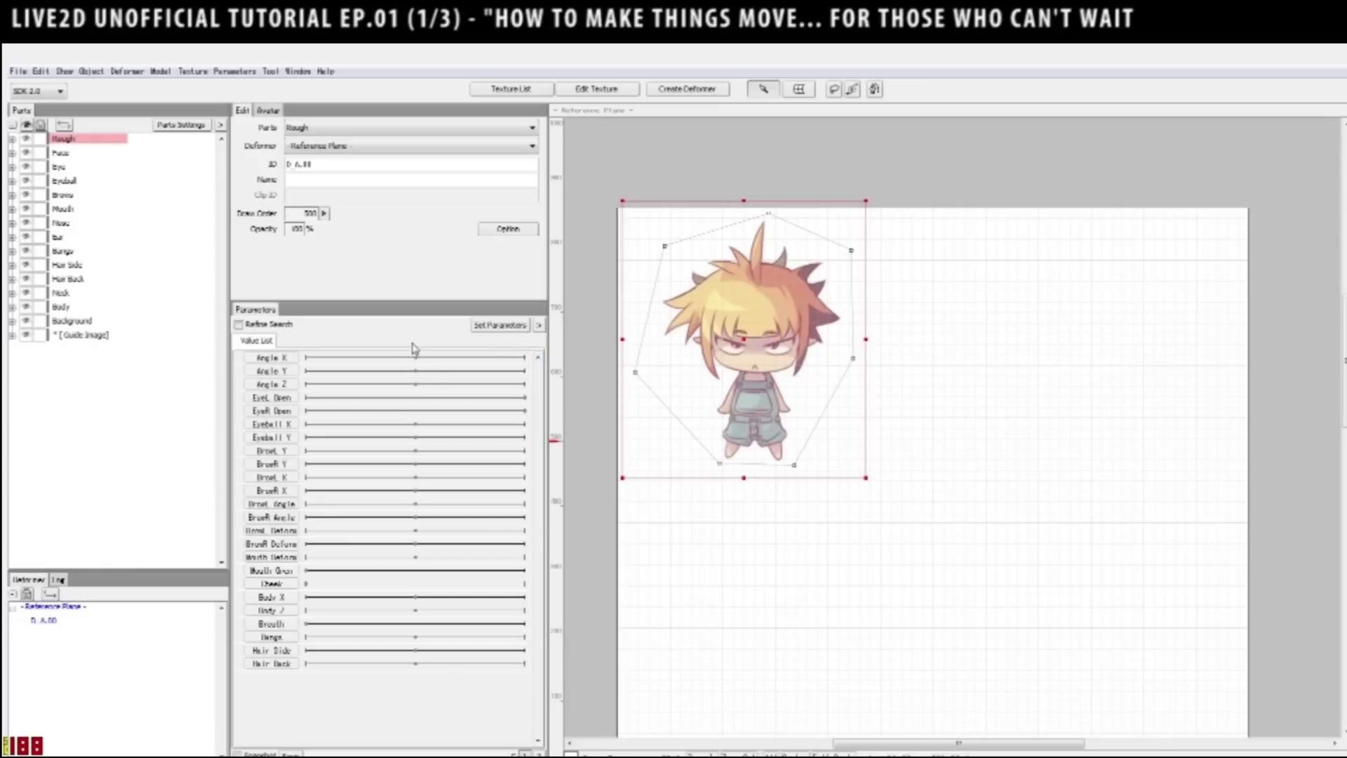
Move the character from the canvas's upper-left corner to the middle of the canvas.
mouse_move(414, 357)
mouse_down()
mouse_move(355, 342)
mouse_move(499, 333)
mouse_move(417, 342)
mouse_up()
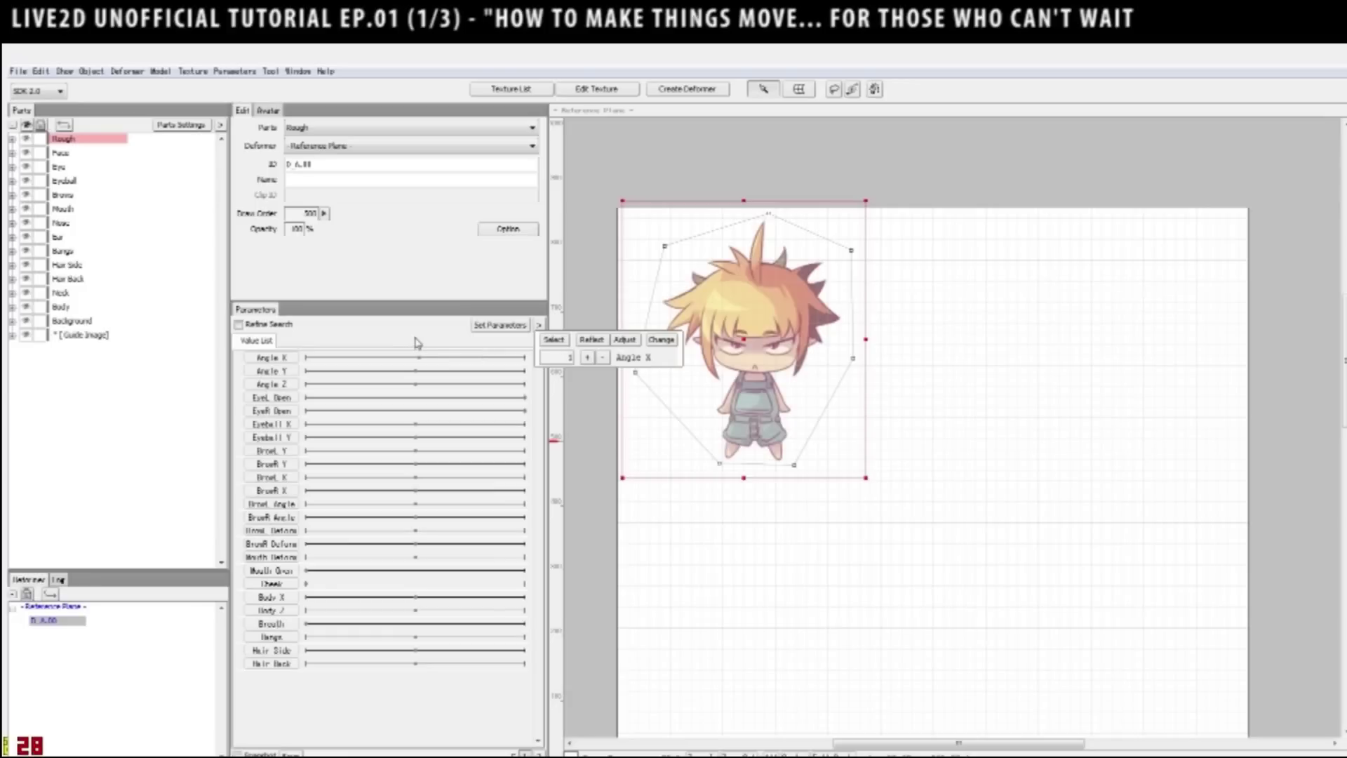
drag(413, 342, 415, 343)
click(270, 357)
drag(759, 349, 930, 522)
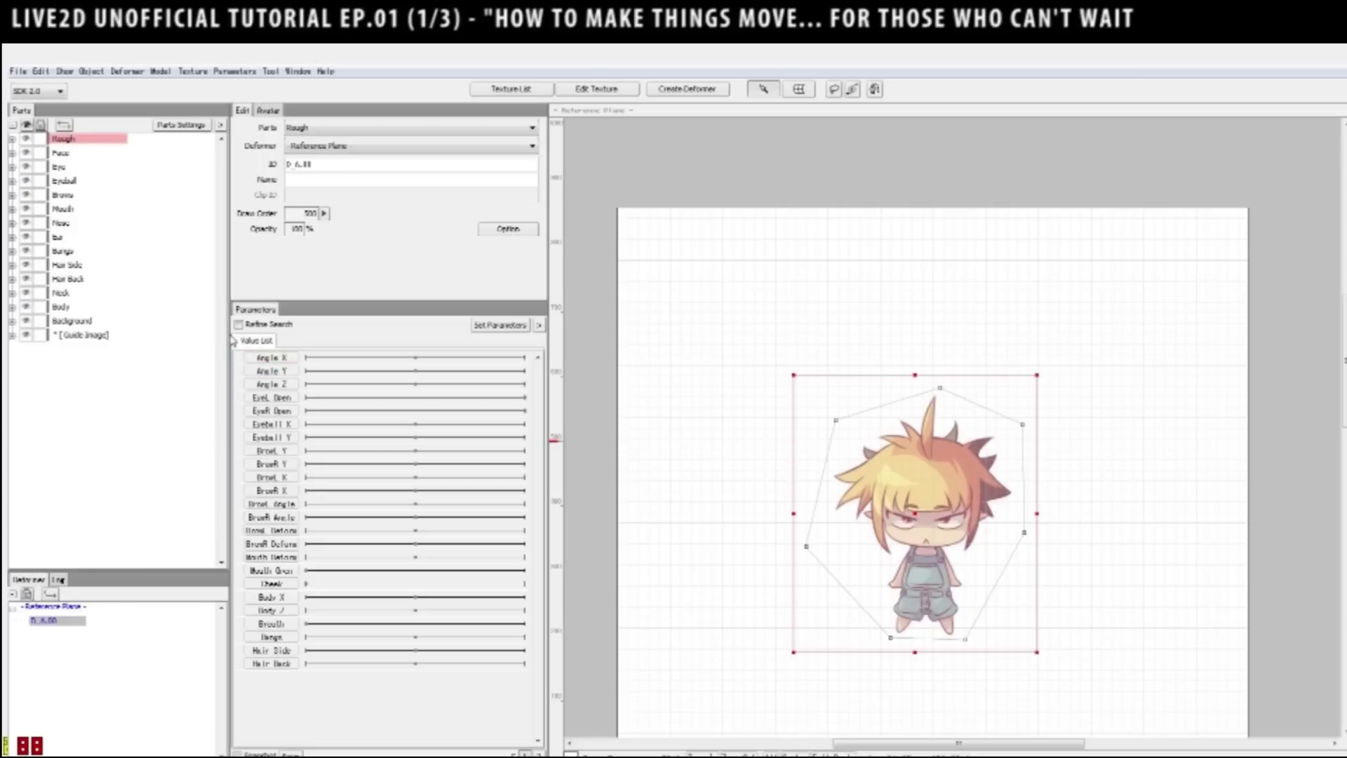
Link Angle X and Angle Y into one grid with three keys on each axis for the character, and test it.
click(239, 356)
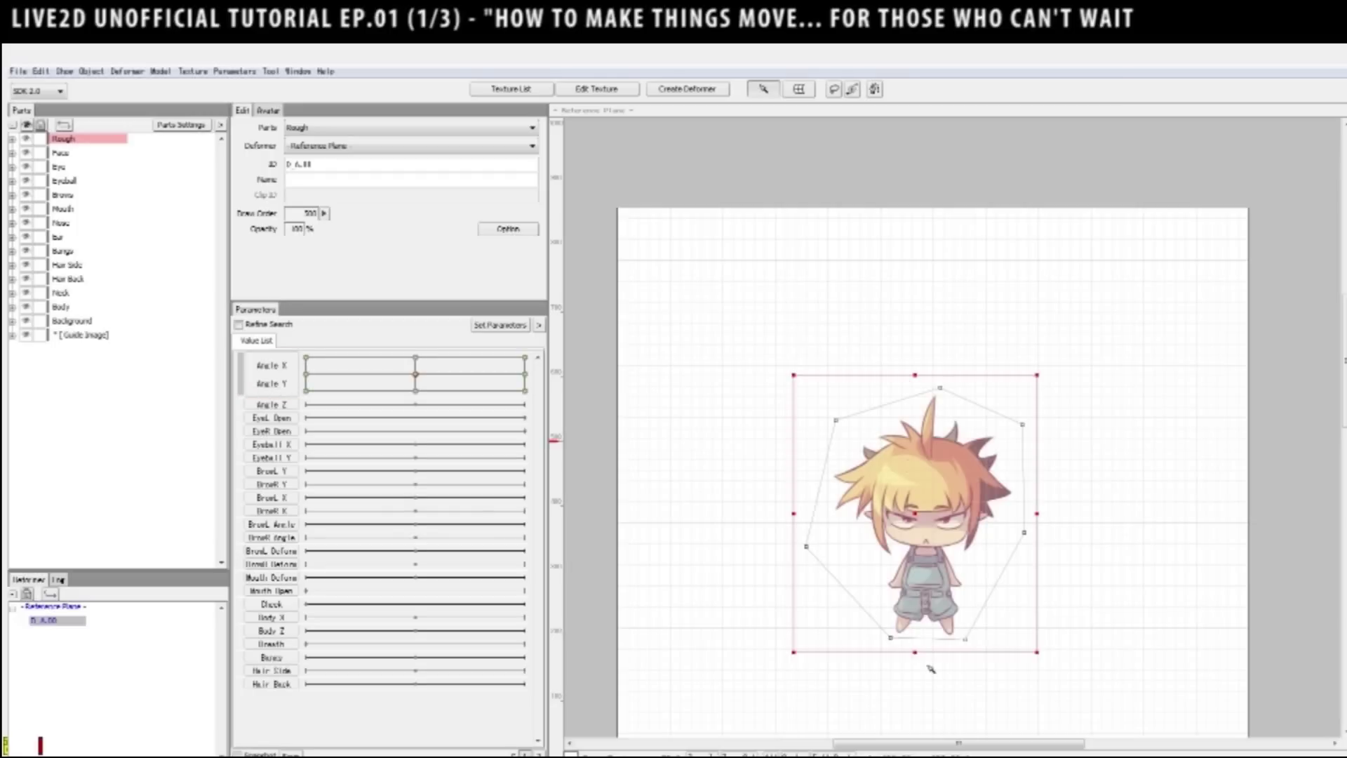
click(335, 360)
drag(309, 353, 464, 359)
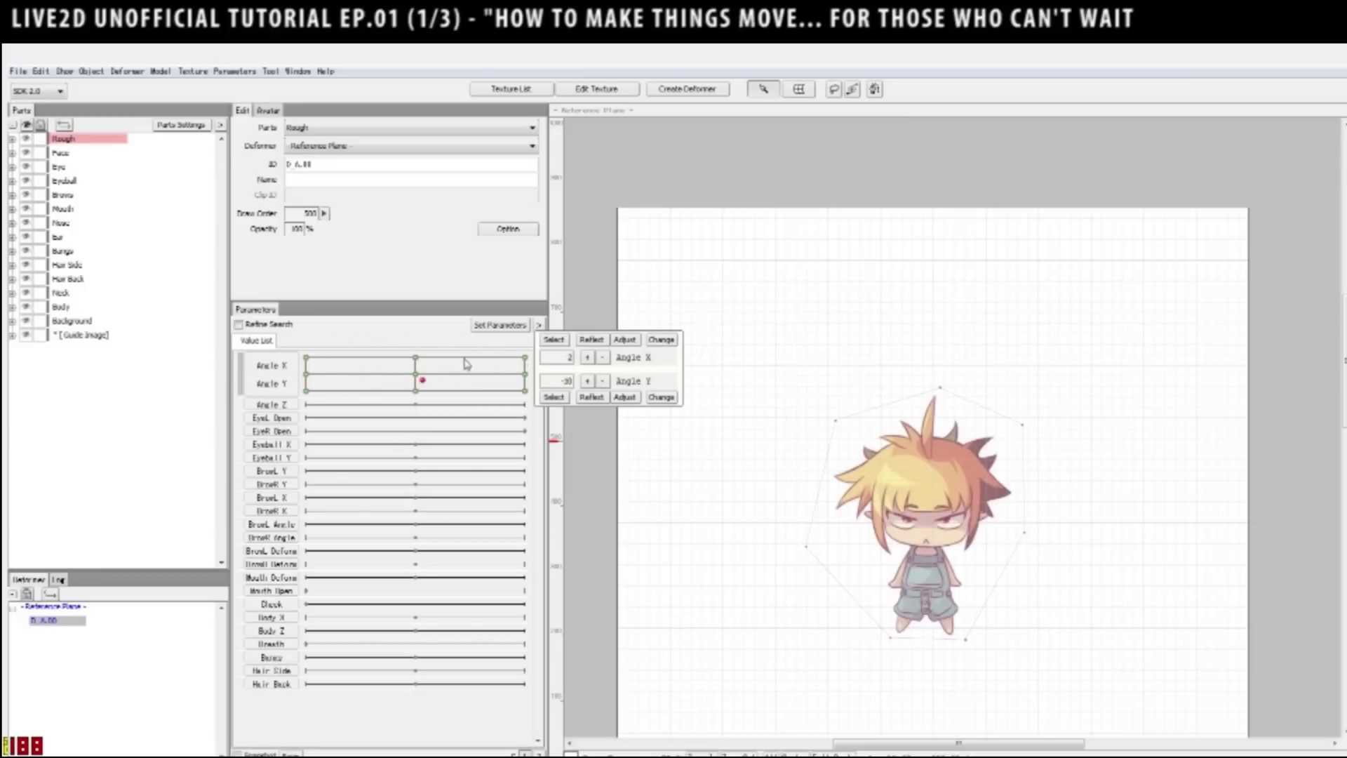
Set Angle X to 0 and Angle Y to 30 and move the character straight up on the canvas.
click(413, 359)
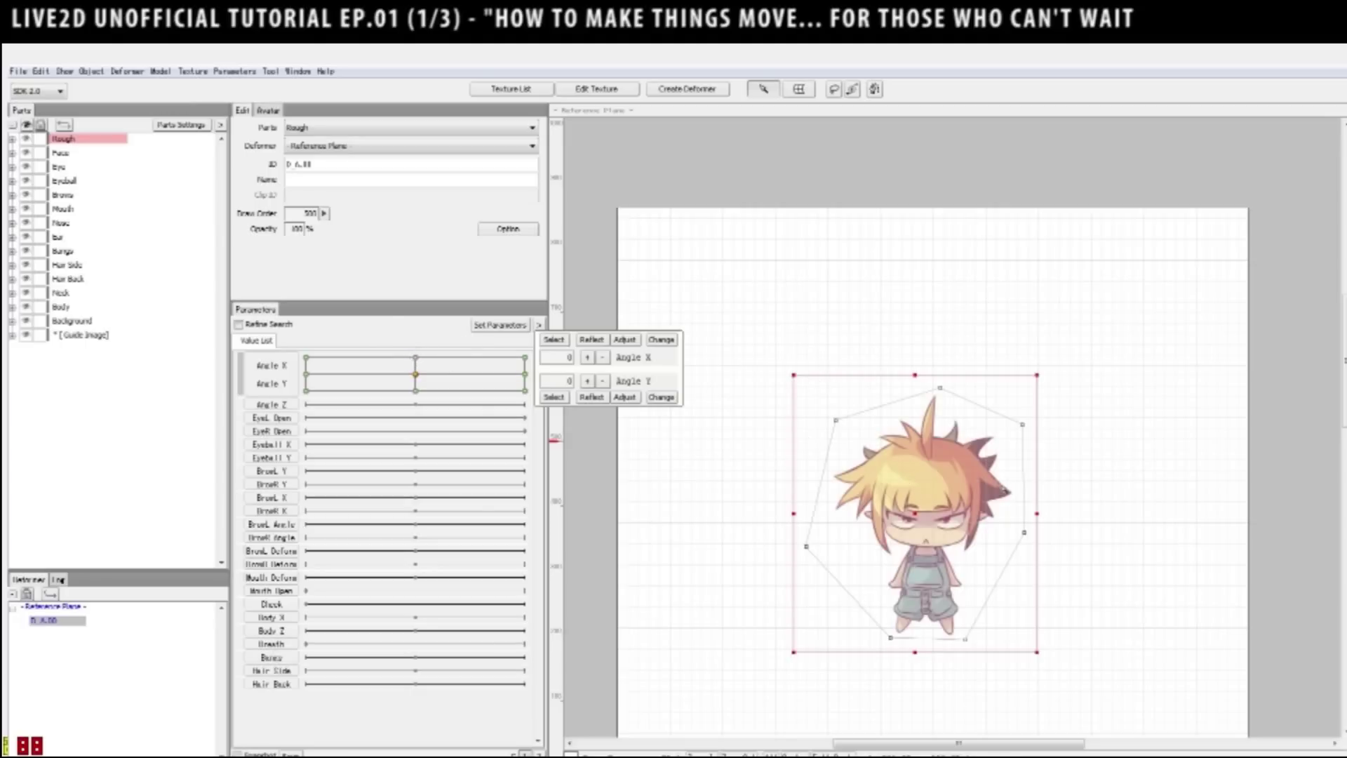
click(412, 343)
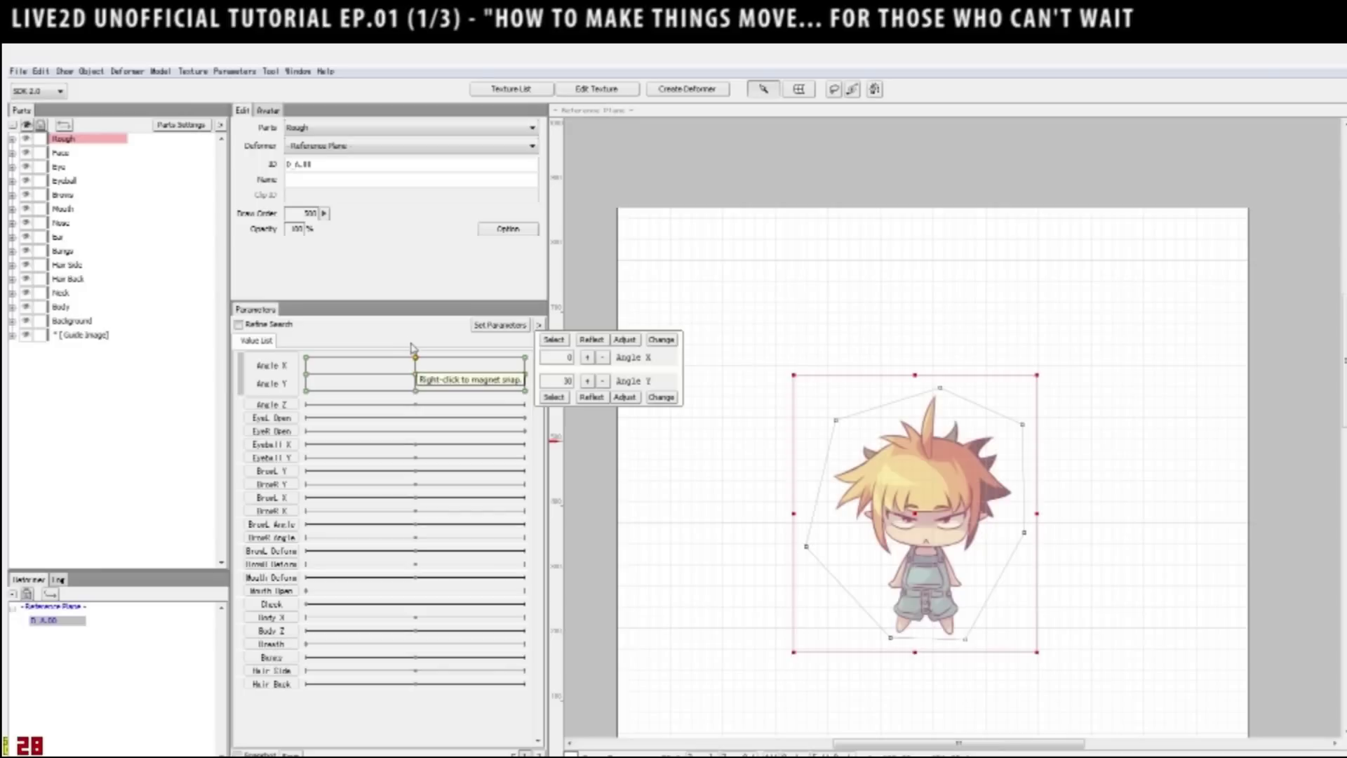
mouse_move(412, 341)
mouse_down()
mouse_move(412, 360)
mouse_move(413, 337)
mouse_up()
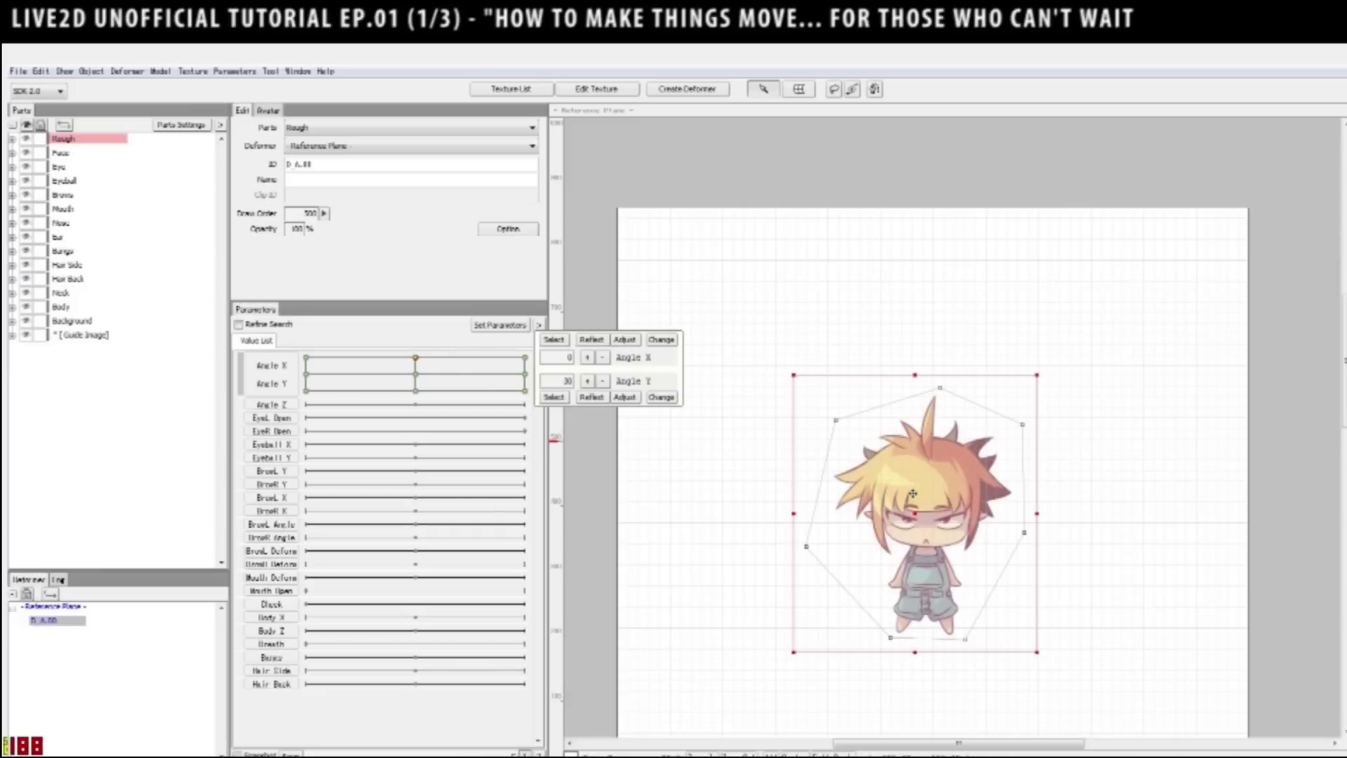
drag(912, 493, 910, 342)
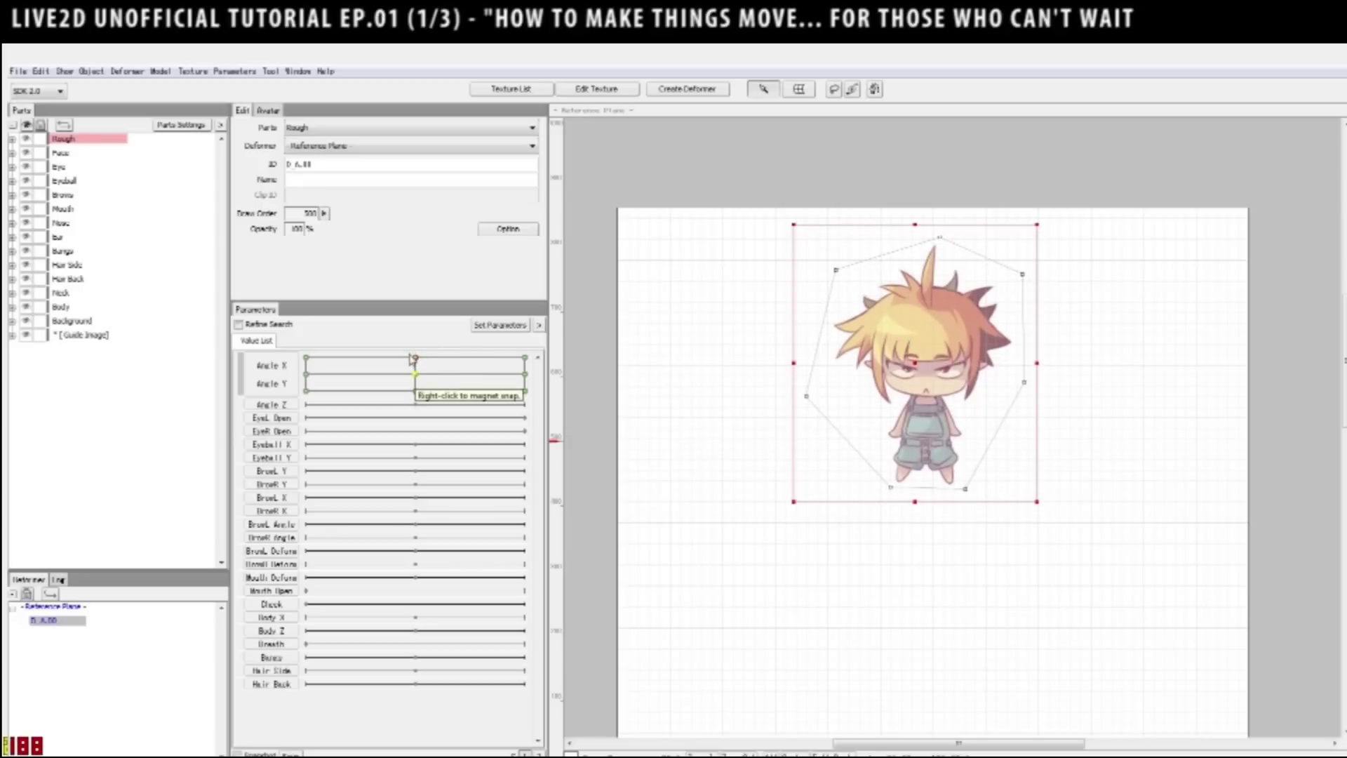
Preview the character's upward movement by sweeping Angle Y between 0 and 30.
click(413, 358)
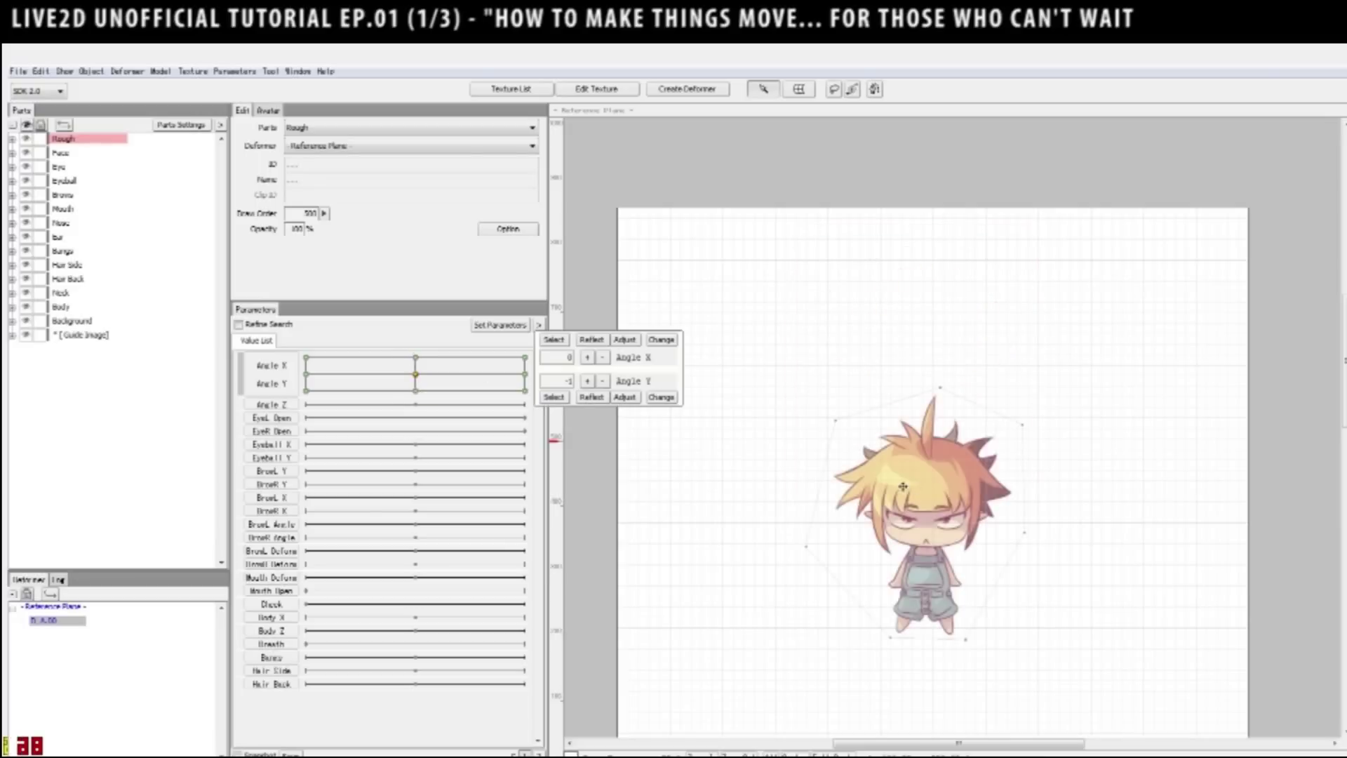
click(414, 356)
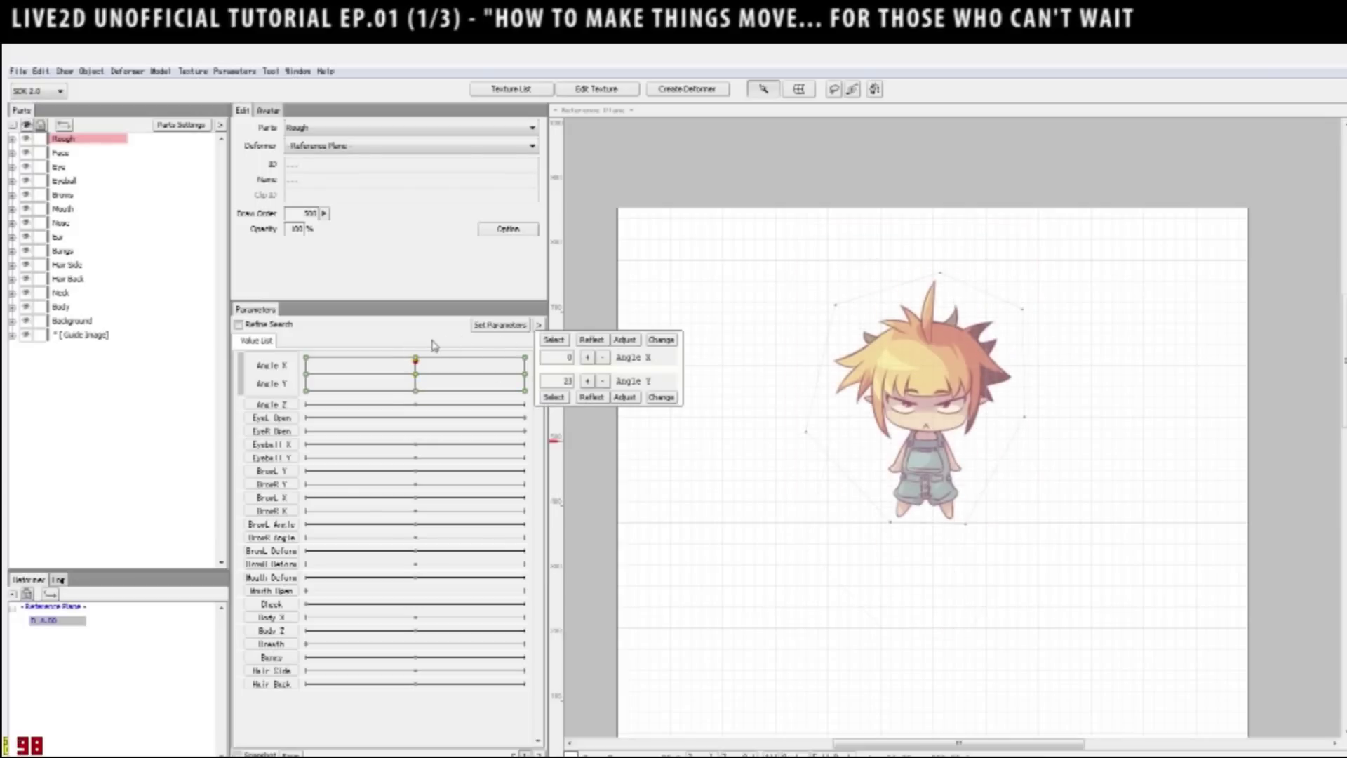
click(411, 358)
Set Angle Y to -30 with Angle X at 0 and move the character straight down on the canvas.
drag(410, 344, 415, 374)
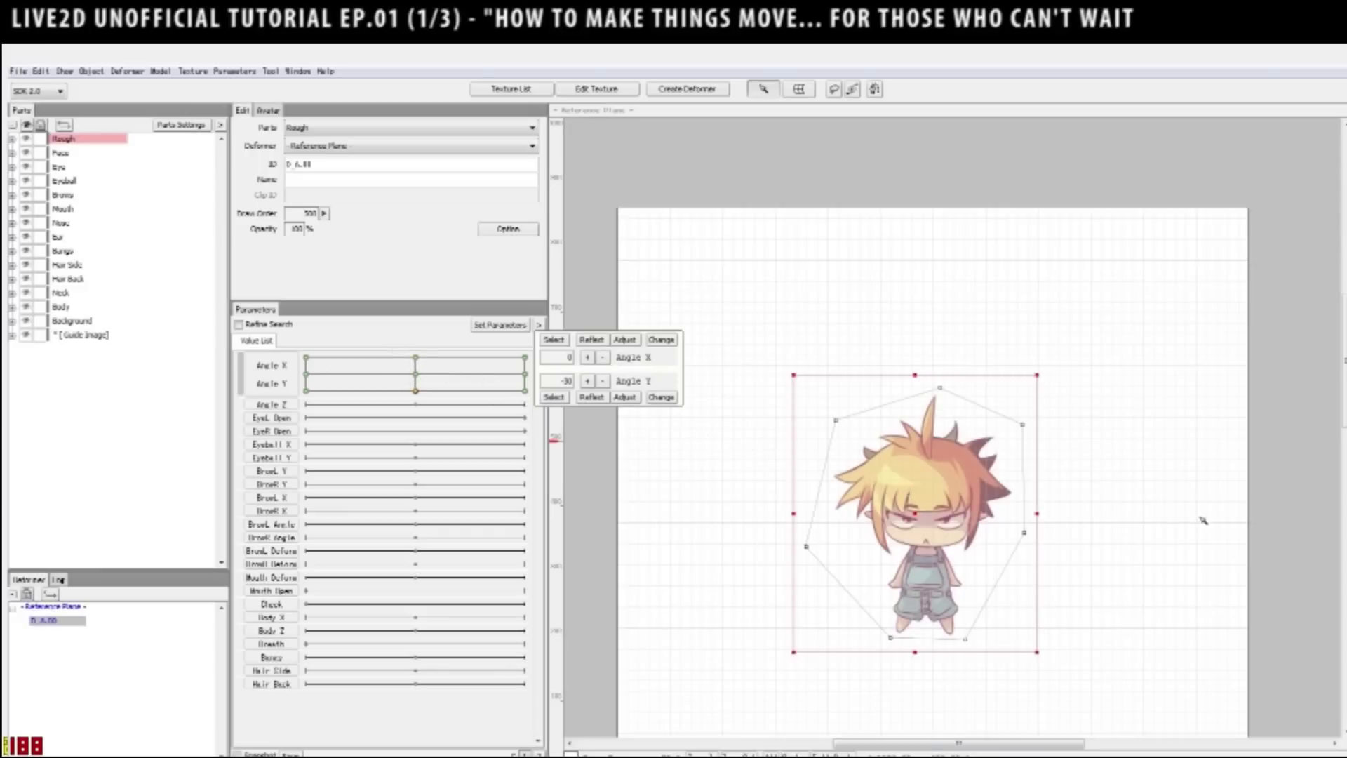
scroll(1202, 517, down, 1)
drag(1341, 416, 1340, 460)
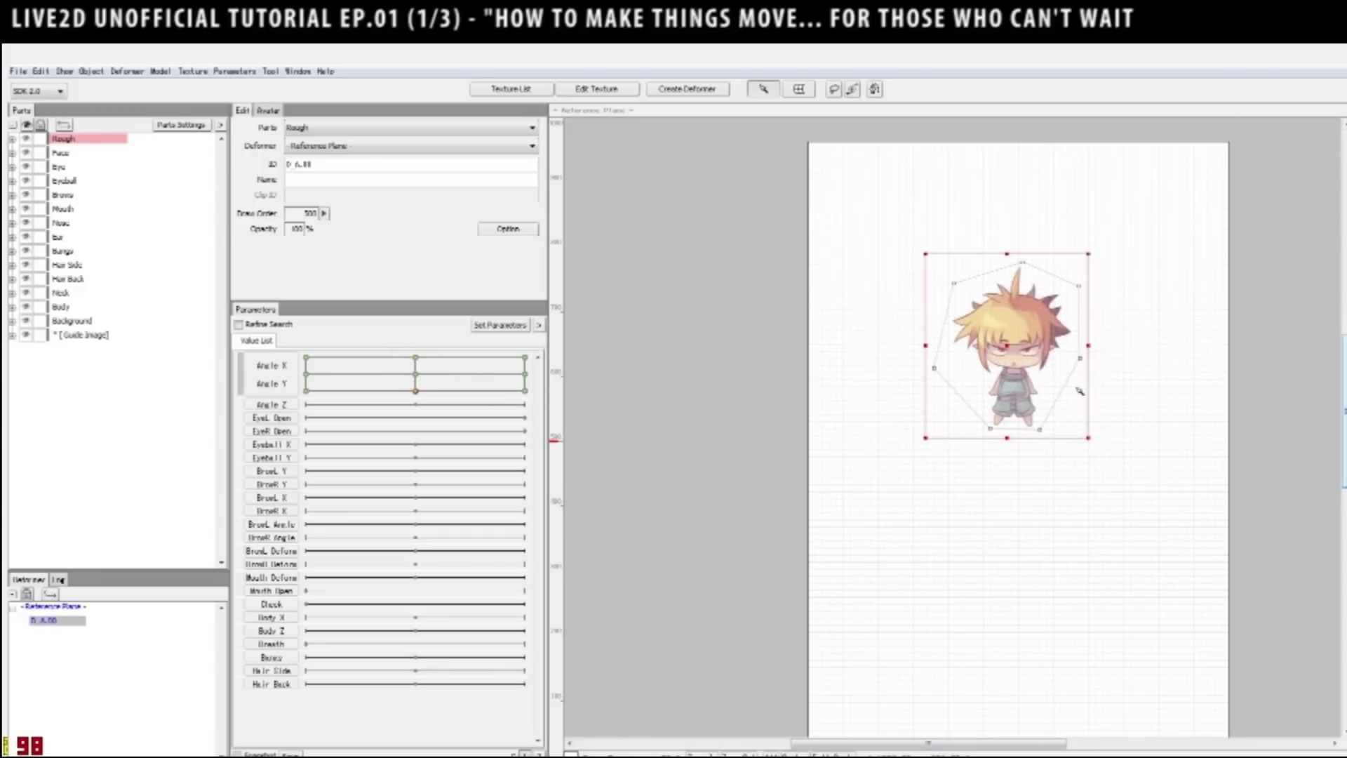
drag(999, 325, 997, 418)
With Angle Y at 0, move the character left at the Angle X minimum key and right at the maximum key.
click(409, 362)
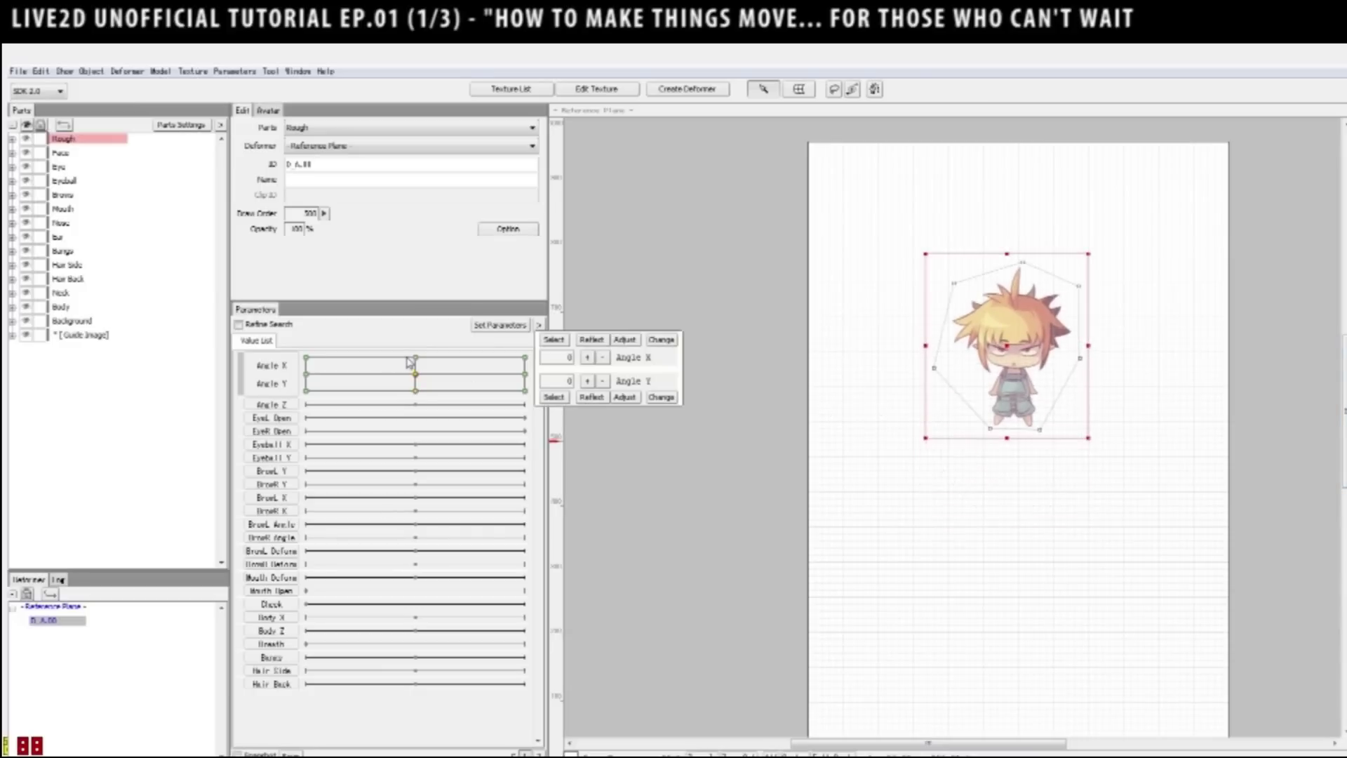
click(306, 372)
click(525, 374)
drag(1008, 327, 1126, 335)
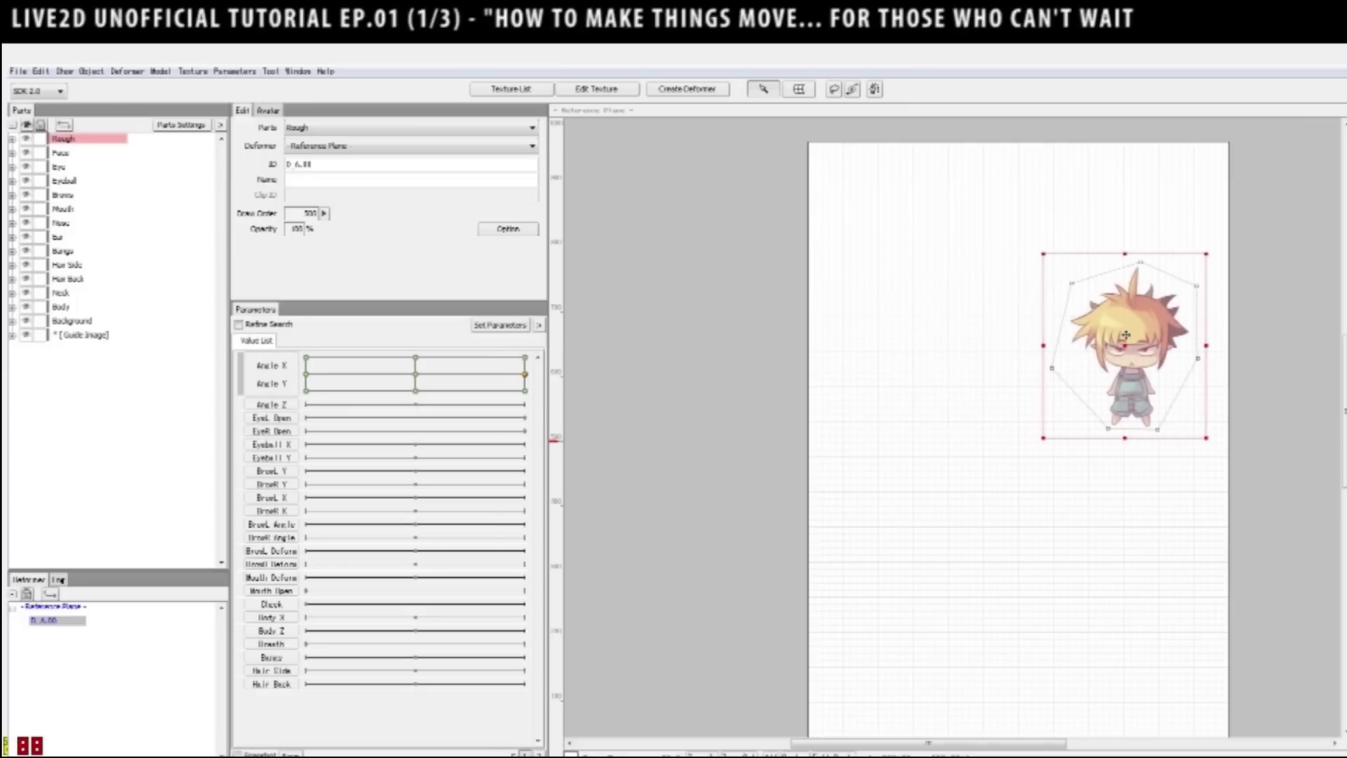
Preview the character's horizontal movement across Angle X and return both angles to 0.
click(416, 366)
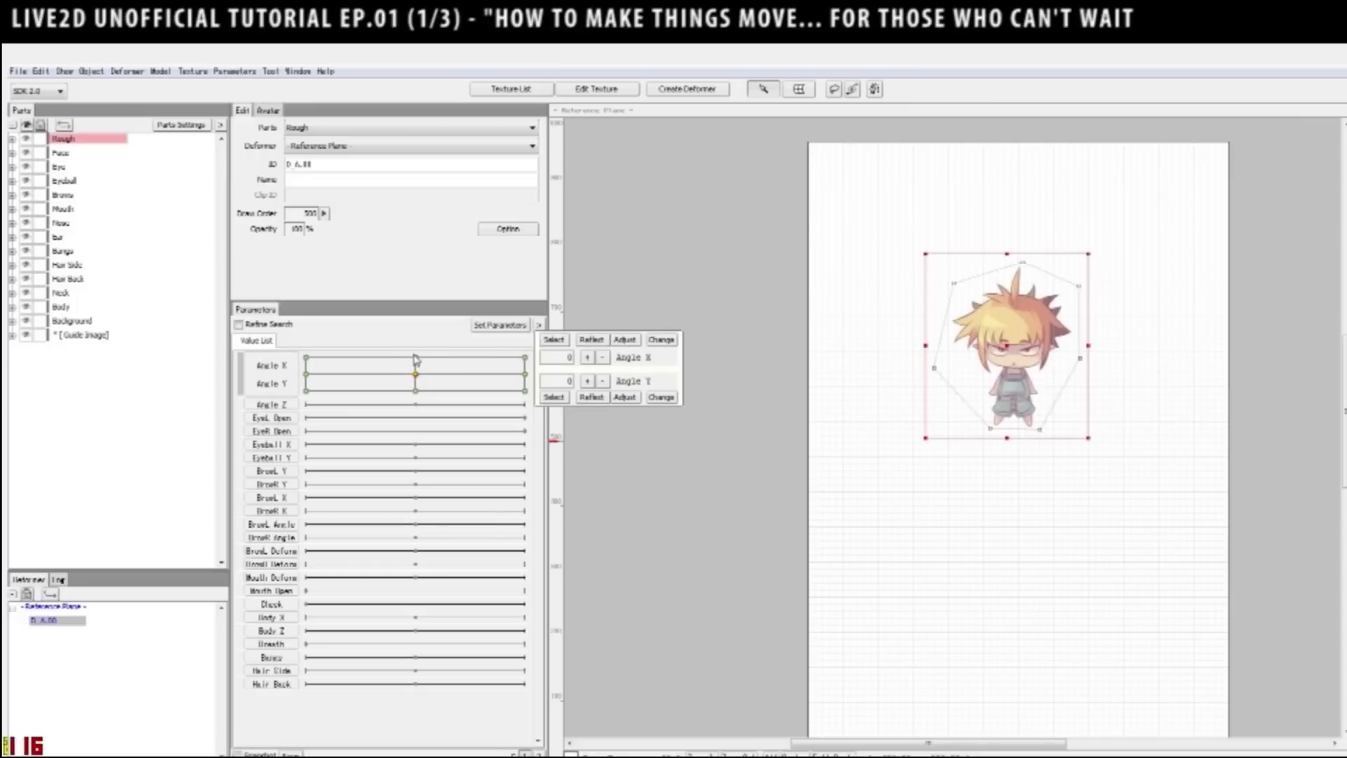
drag(488, 356, 331, 358)
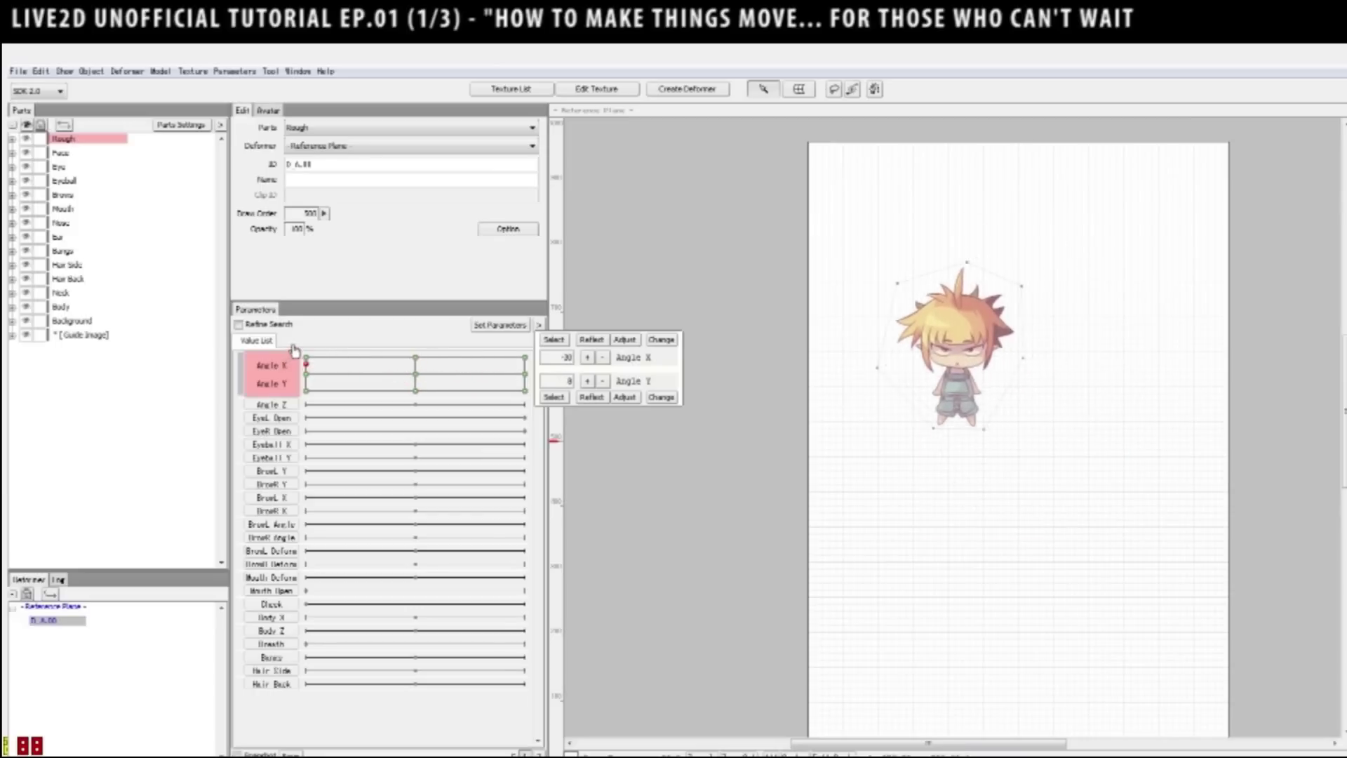
drag(292, 345, 415, 374)
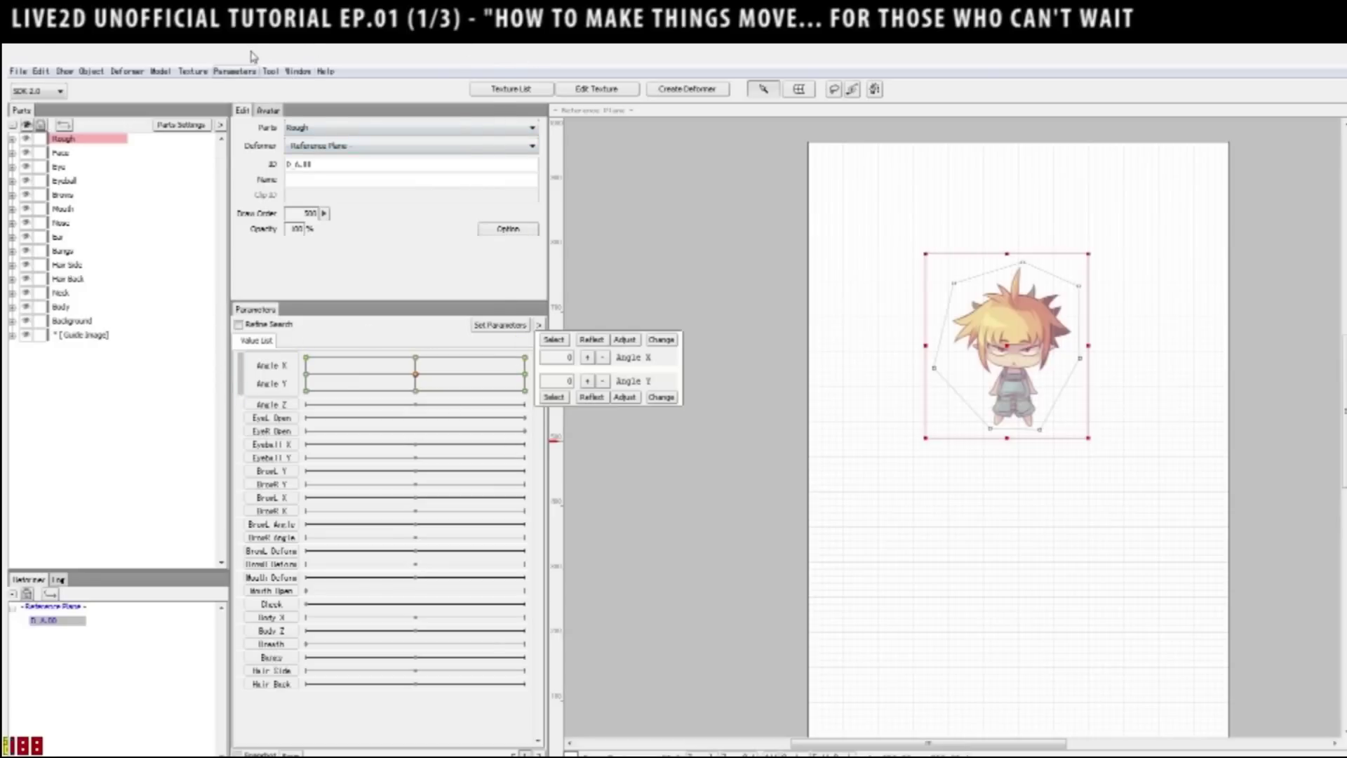
Synthesize the corner positions of the Angle X and Angle Y grid for the character and test the combined movement.
click(238, 71)
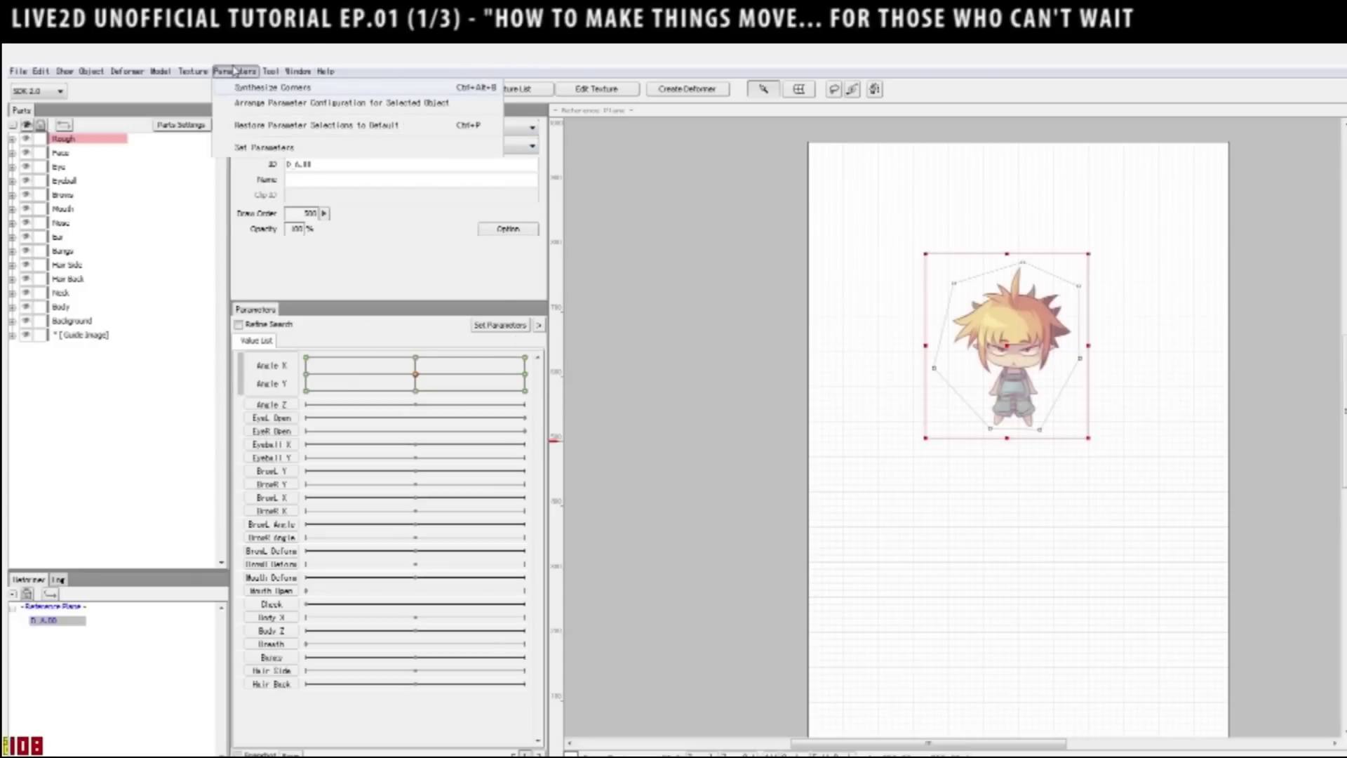
click(264, 70)
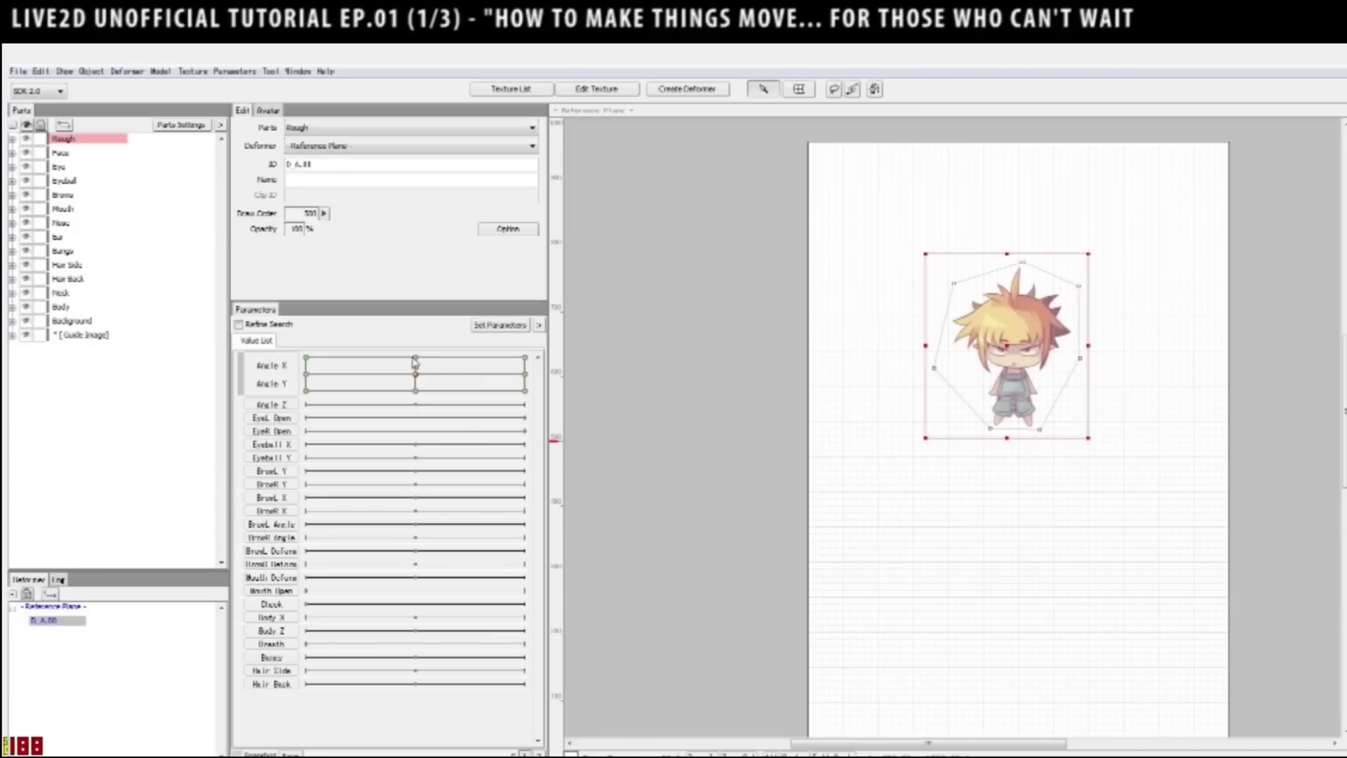
mouse_move(414, 361)
mouse_down()
mouse_move(309, 378)
mouse_move(412, 390)
mouse_move(519, 365)
mouse_move(451, 346)
mouse_move(348, 354)
mouse_move(459, 377)
mouse_move(508, 351)
mouse_move(355, 333)
mouse_move(484, 379)
mouse_move(377, 316)
mouse_move(444, 372)
mouse_move(383, 354)
mouse_move(421, 360)
mouse_up()
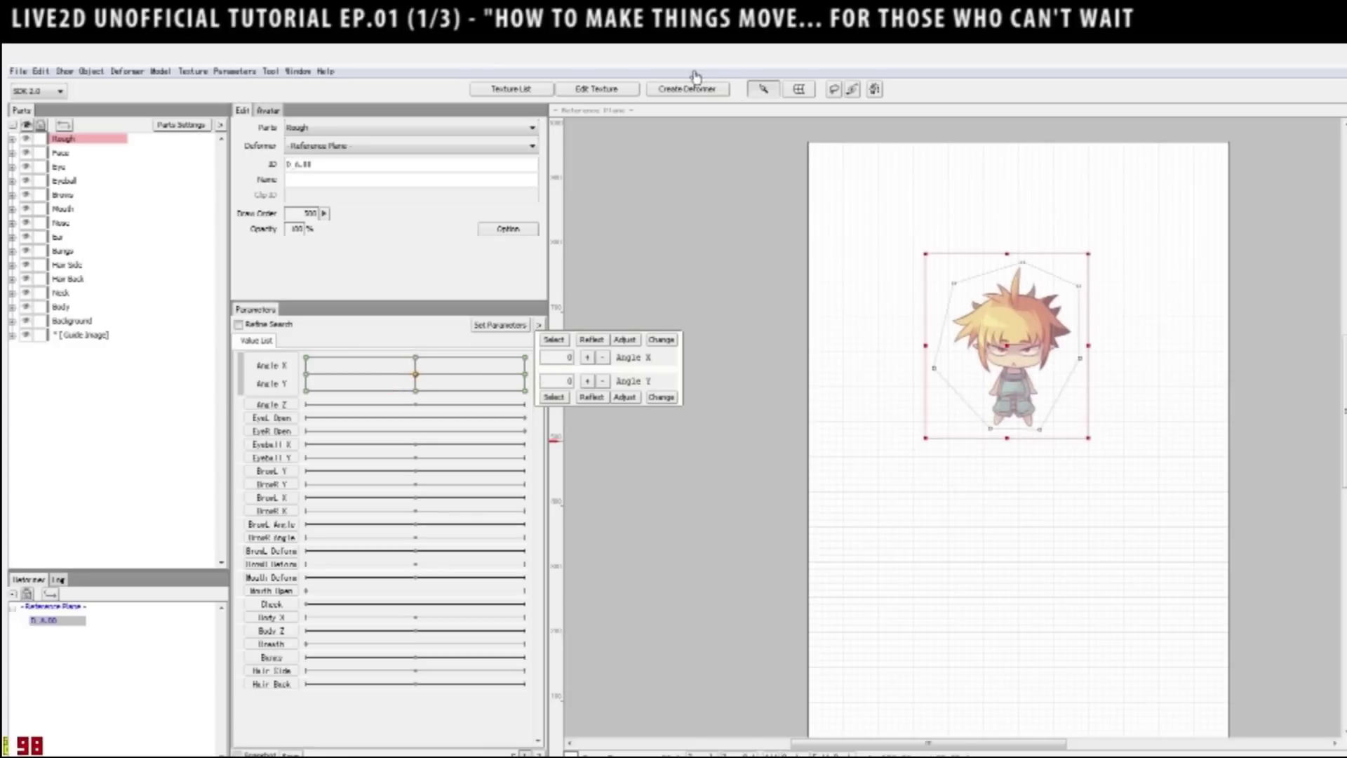
Create a curved surface deformer around the character's texture.
click(757, 194)
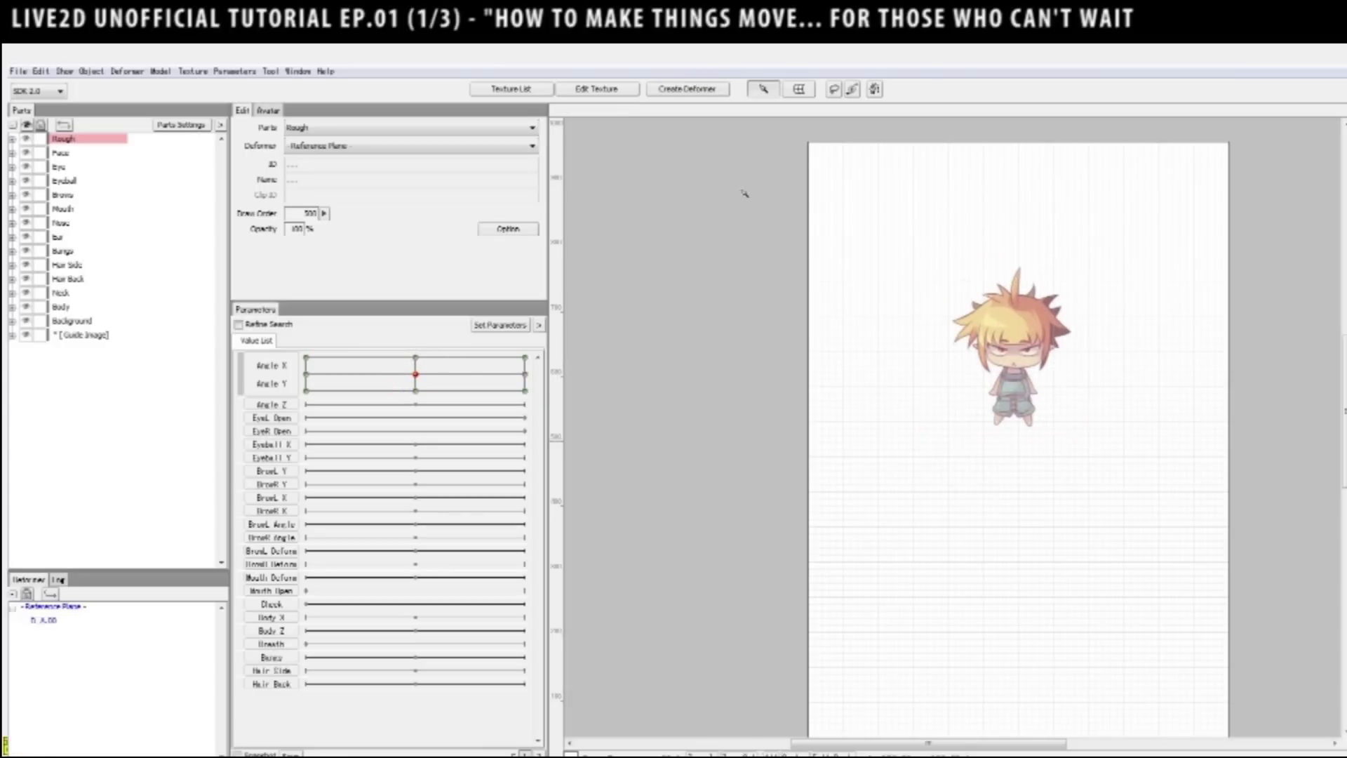
click(966, 312)
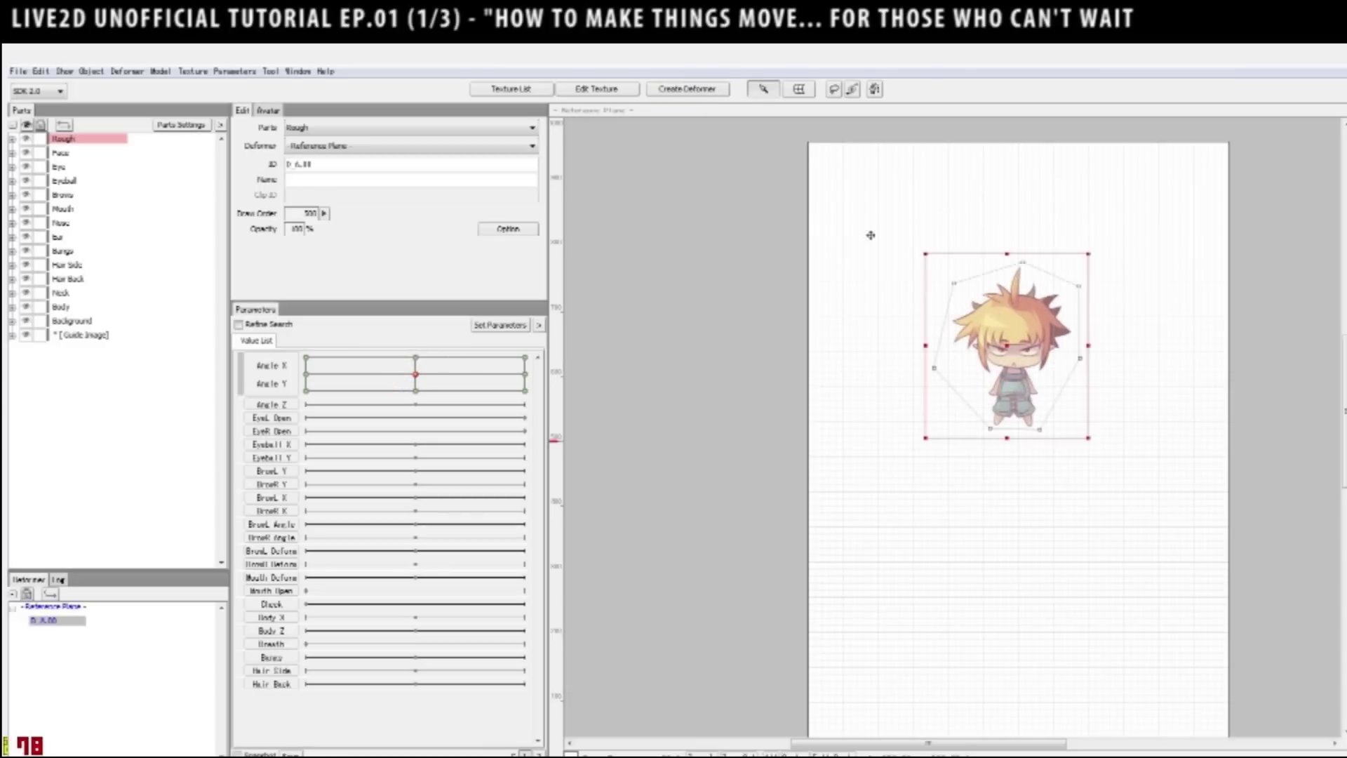
click(686, 83)
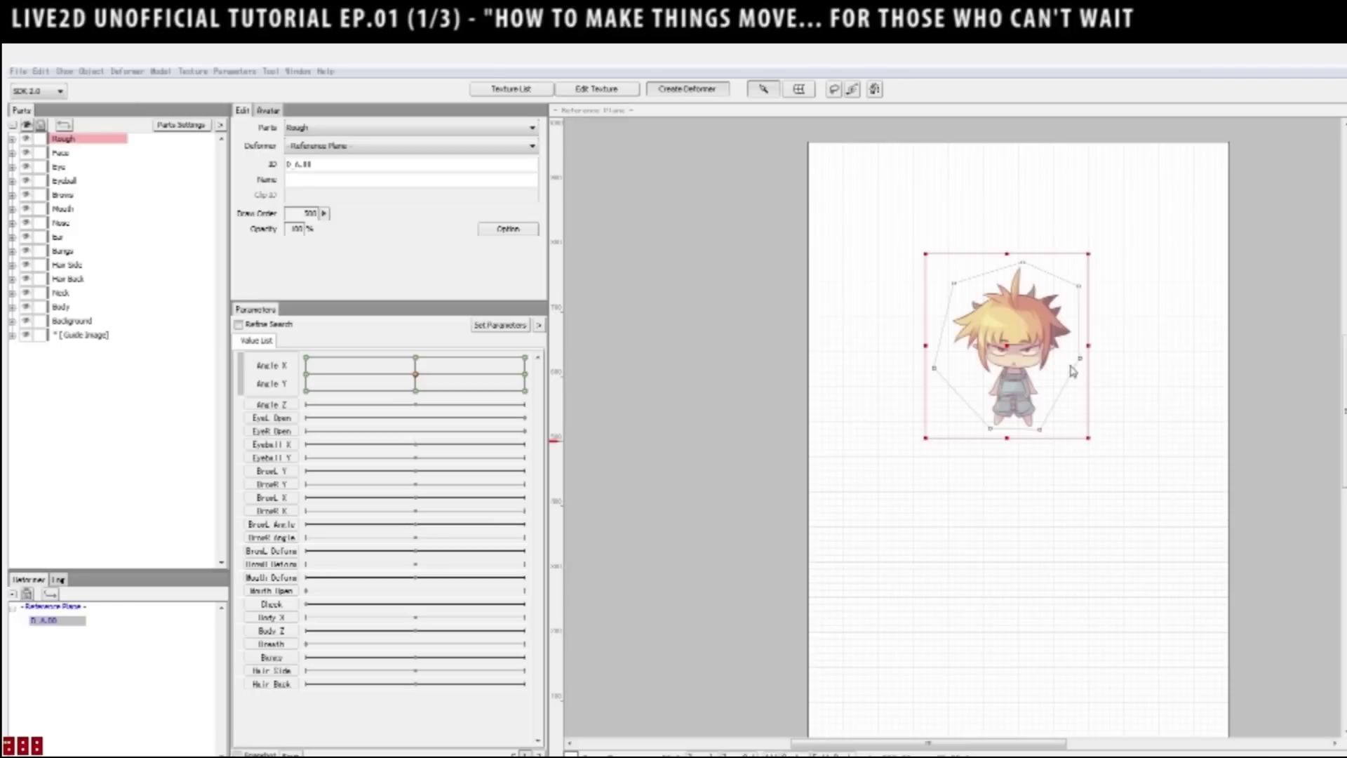
click(974, 514)
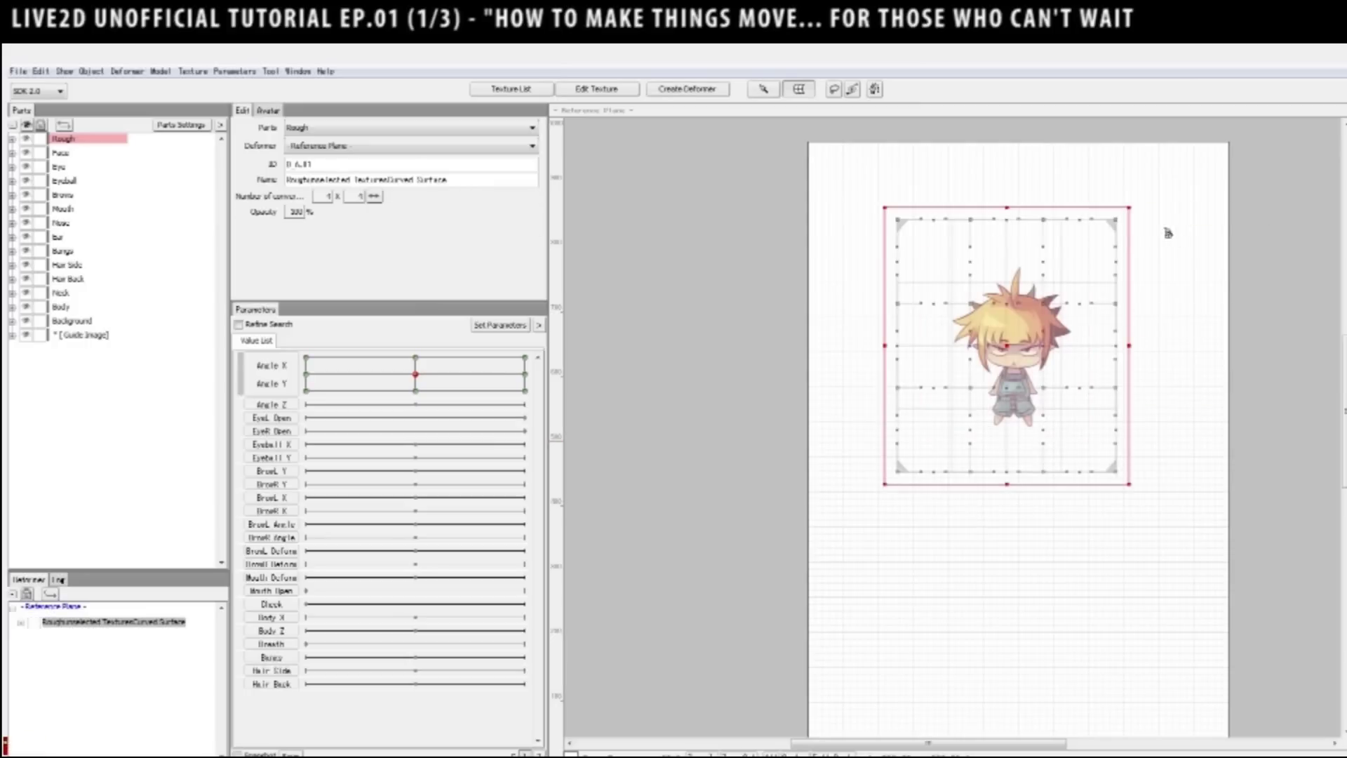
Examine how the curved surface deformer and the character's texture inside it are selected separately.
mouse_move(1000, 324)
mouse_down()
mouse_move(1003, 309)
mouse_move(1024, 321)
mouse_up()
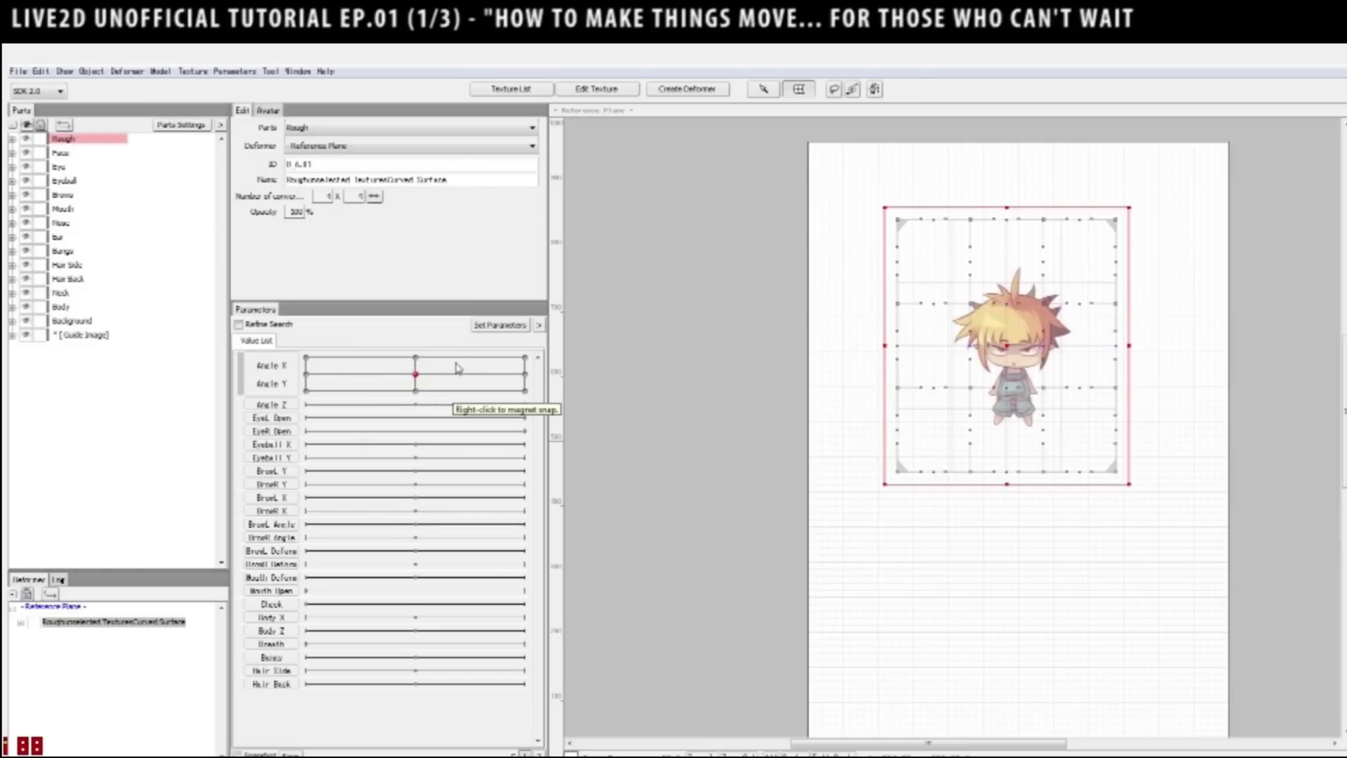
click(278, 352)
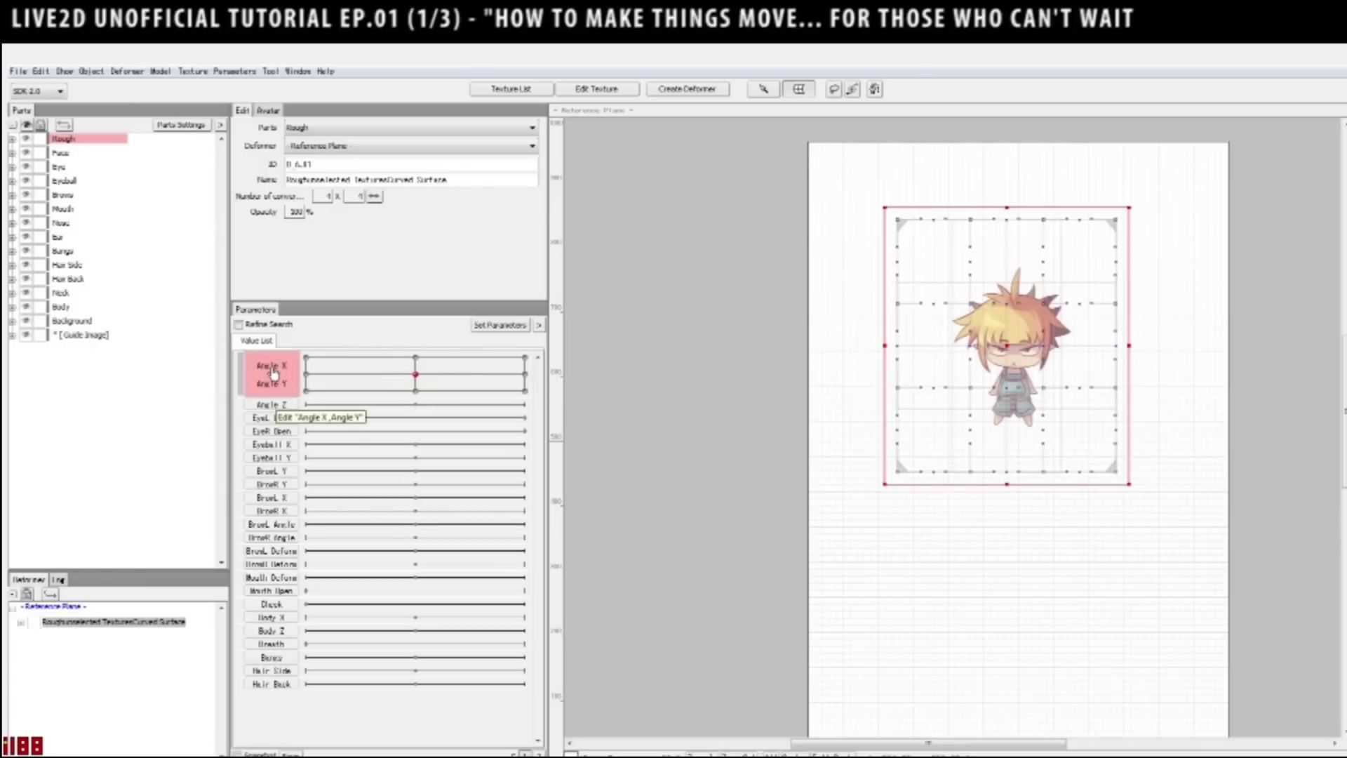
click(1055, 625)
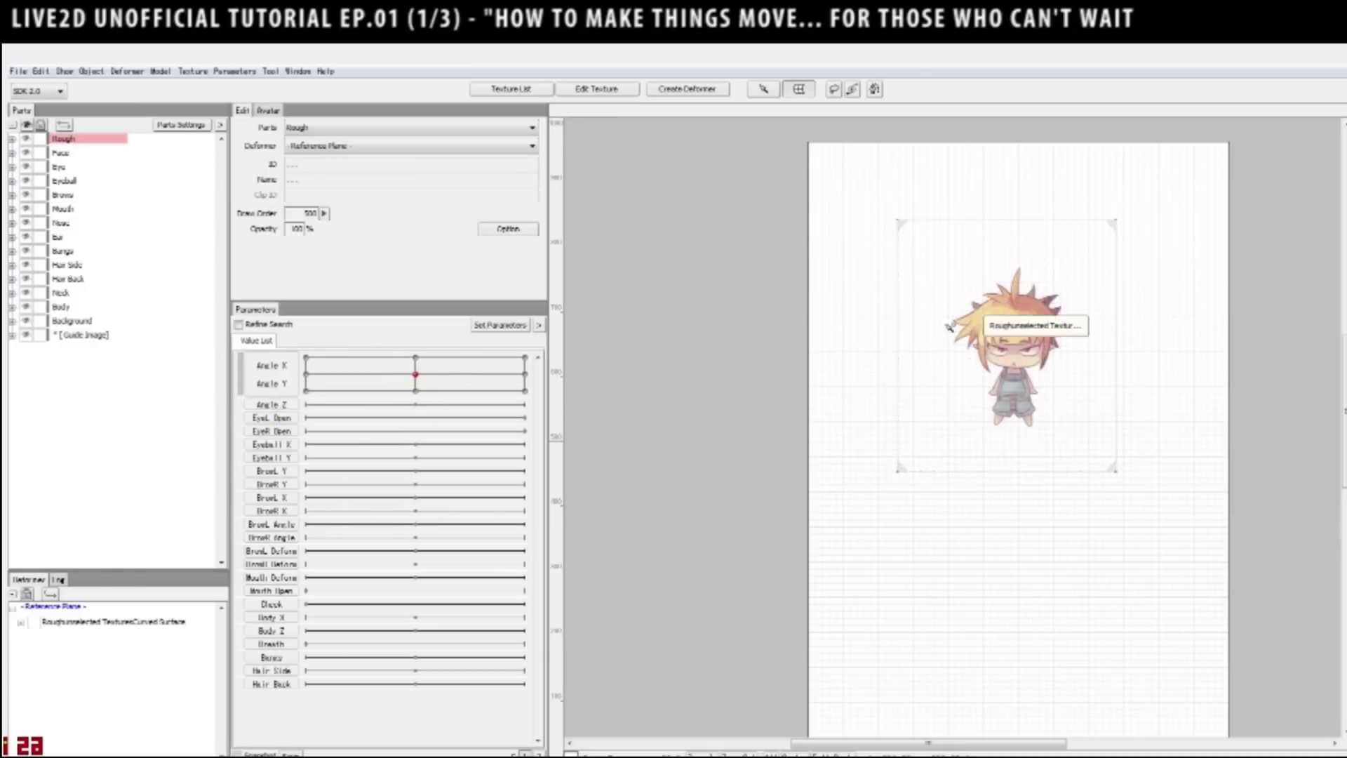
click(1008, 322)
click(1157, 445)
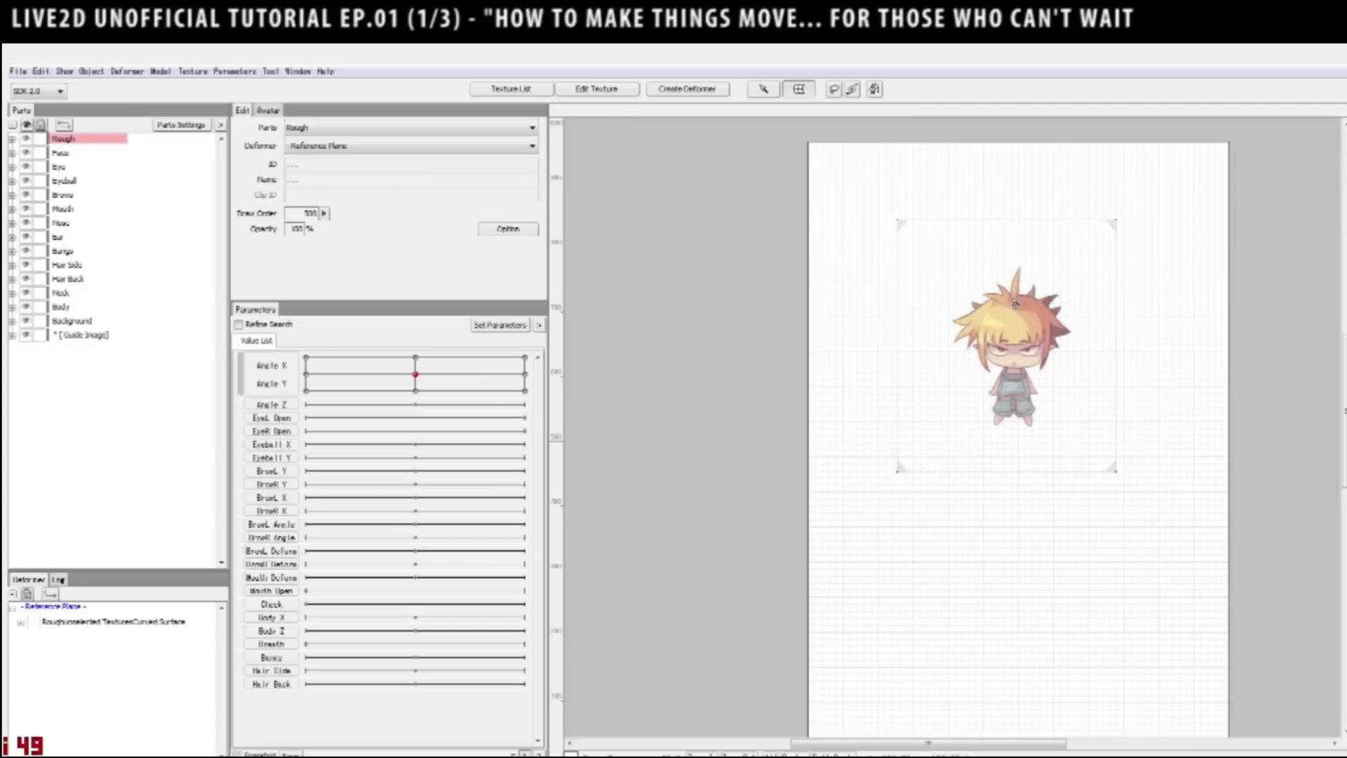
click(764, 87)
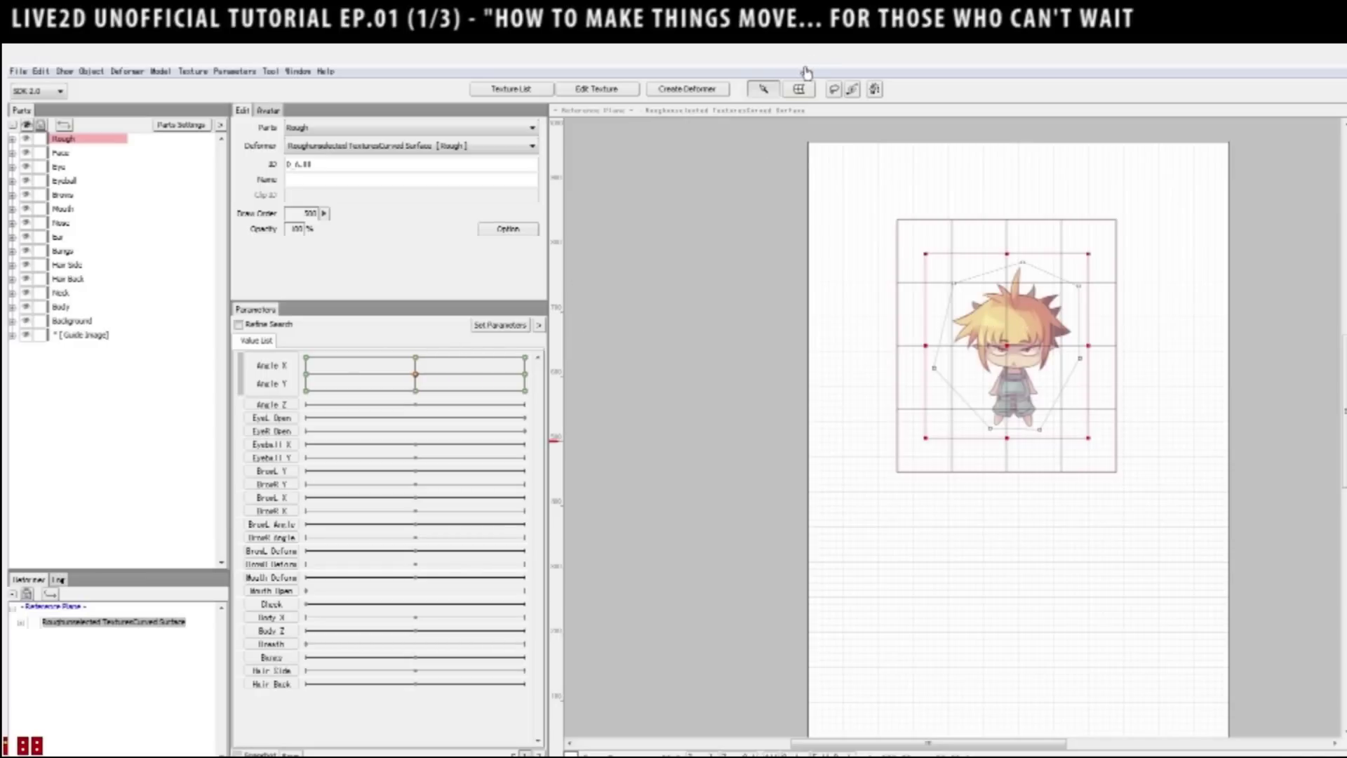
Select the curved surface deformer around the character and add three keys to its Angle Z parameter.
click(798, 88)
click(896, 205)
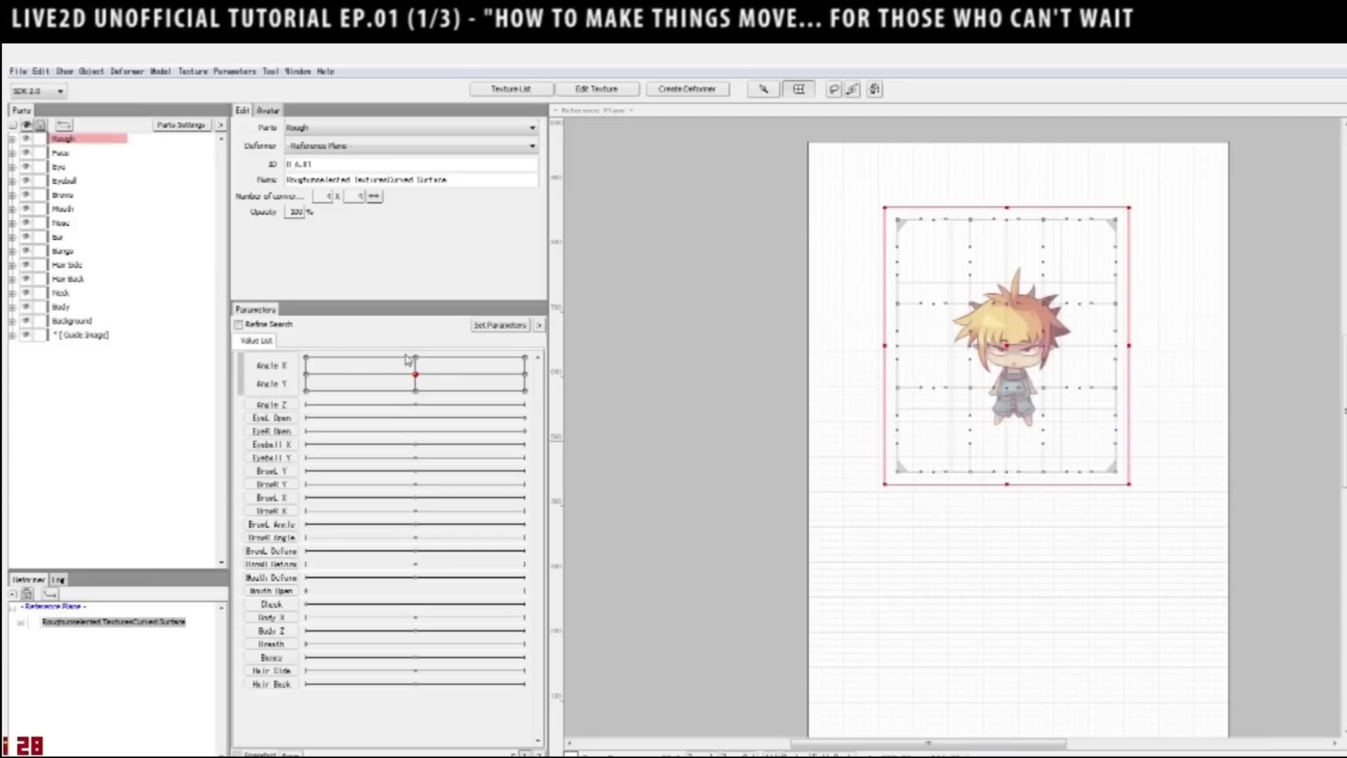
click(822, 317)
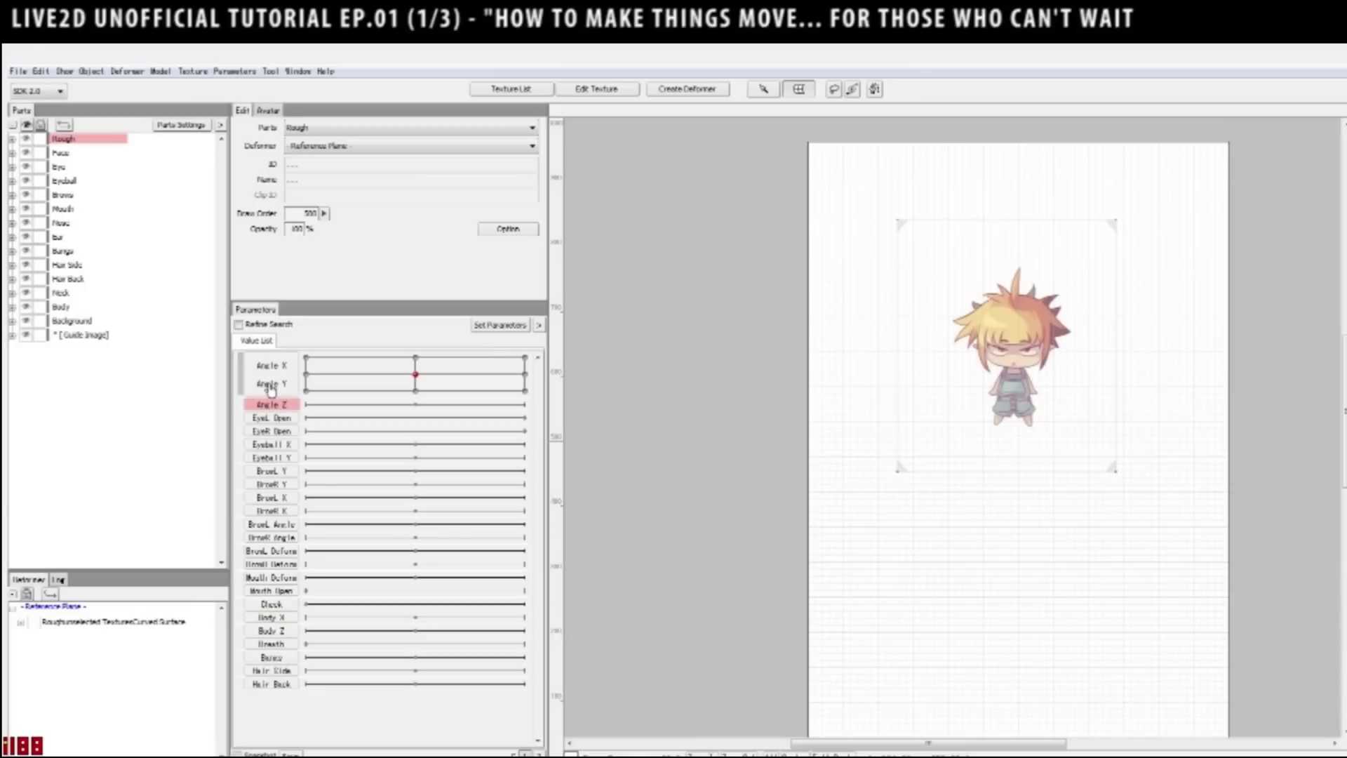
click(905, 205)
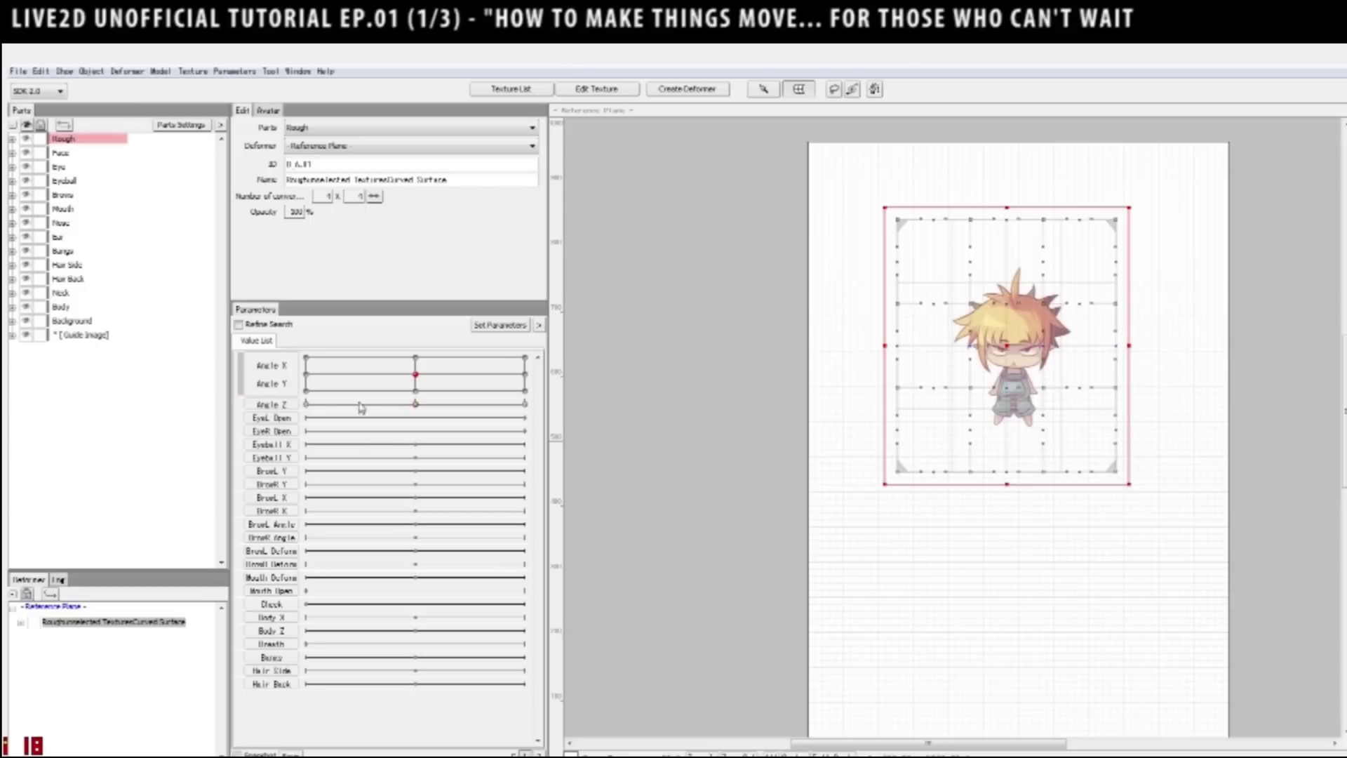
Set Angle Z to -30 and move the curved surface deformer down to the lower part of the canvas.
drag(416, 404, 415, 374)
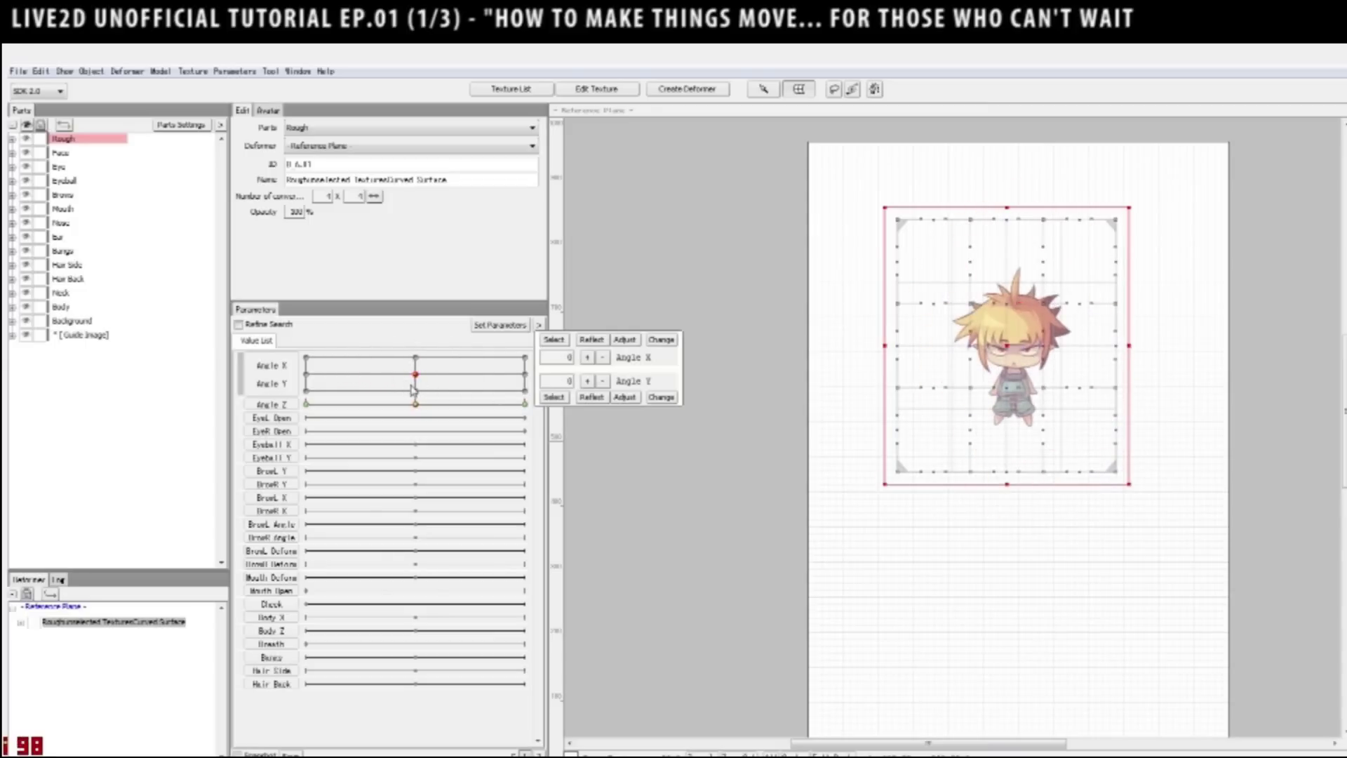
drag(415, 404, 296, 389)
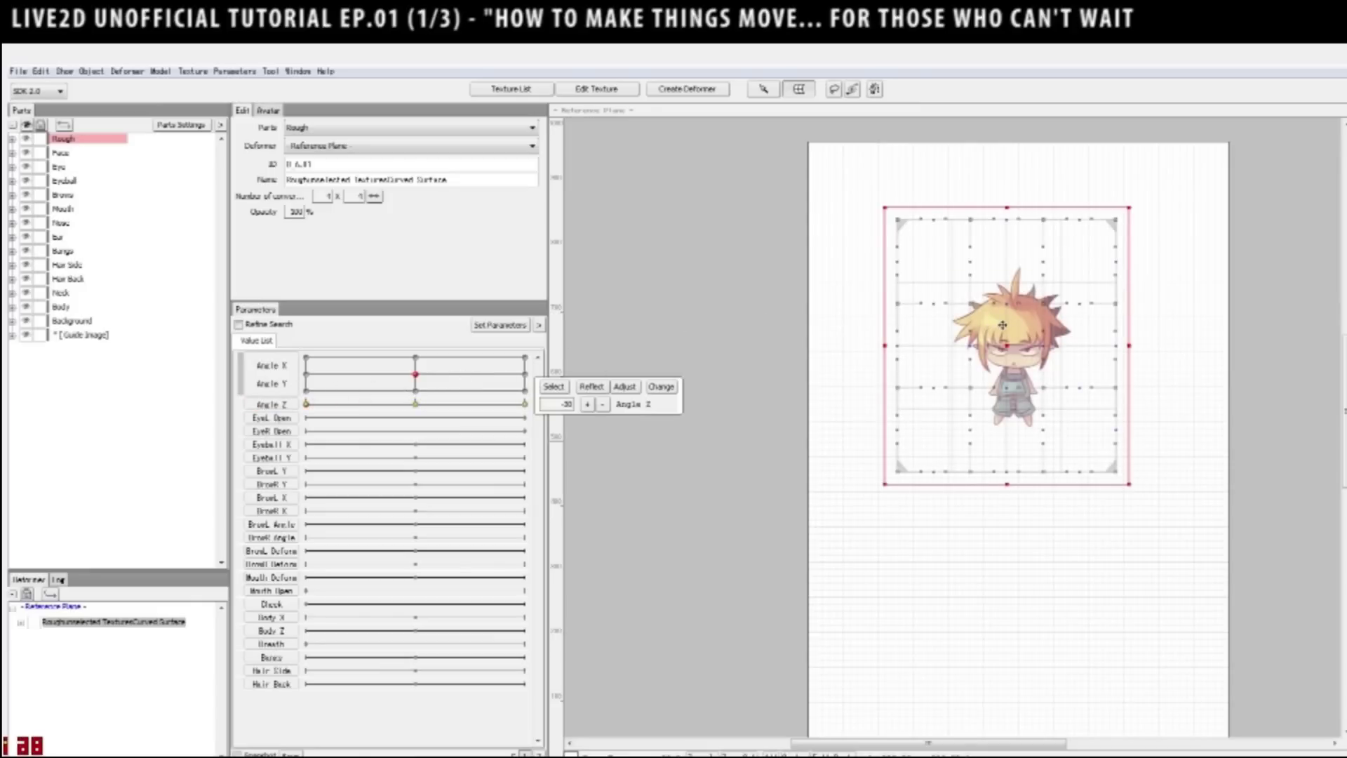
drag(1002, 325, 1022, 590)
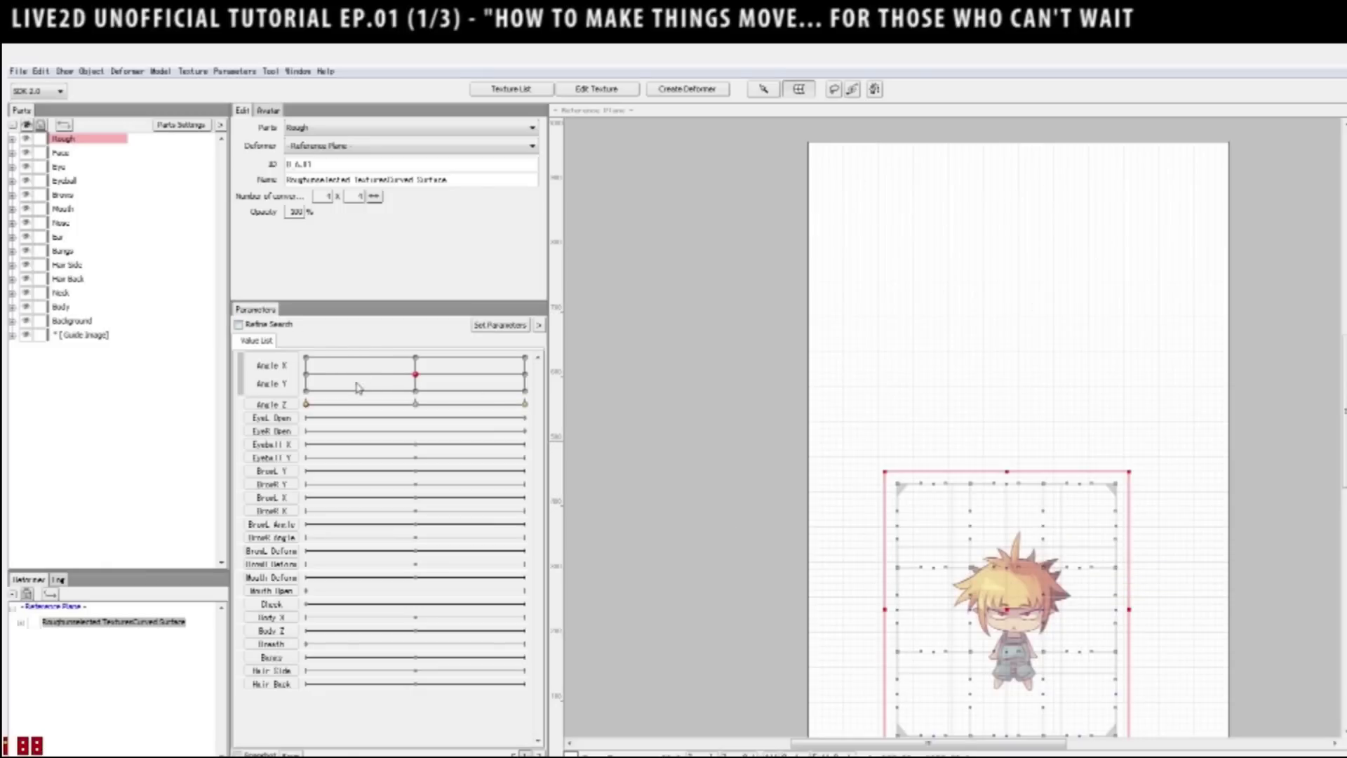
click(795, 421)
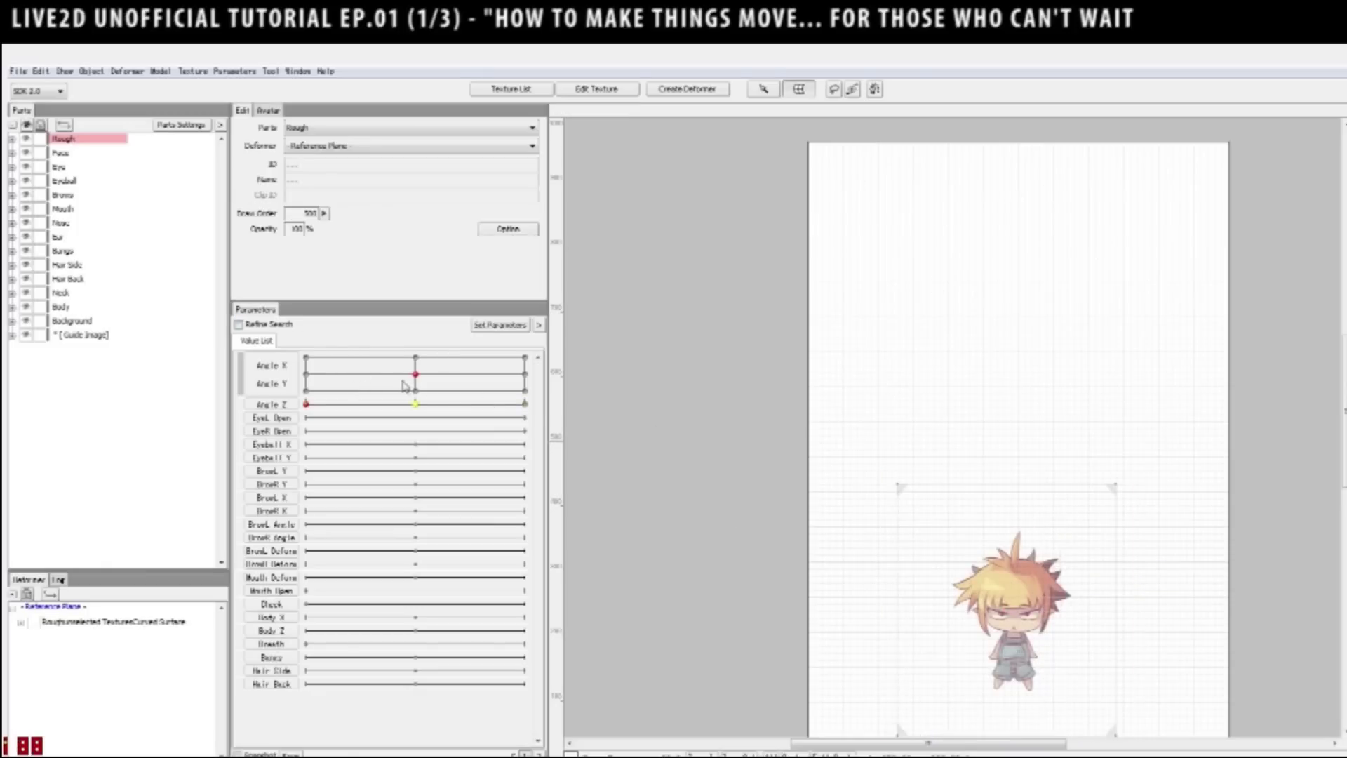
Test the character's combined Angle X, Angle Y and Angle Z movement, and return all three parameters to 0.
click(416, 404)
drag(410, 385, 291, 395)
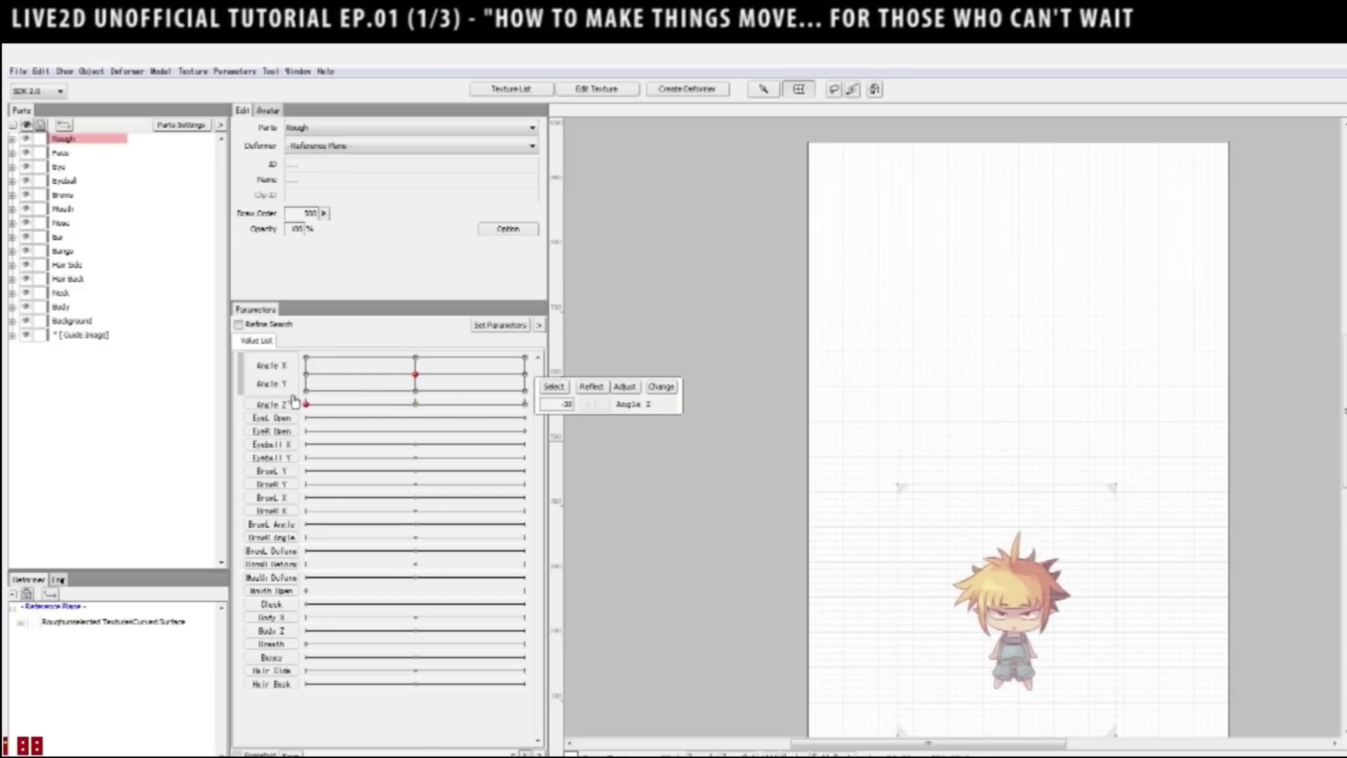
mouse_move(411, 371)
mouse_down()
mouse_move(427, 354)
mouse_move(327, 350)
mouse_move(456, 370)
mouse_move(397, 335)
mouse_move(426, 364)
mouse_up()
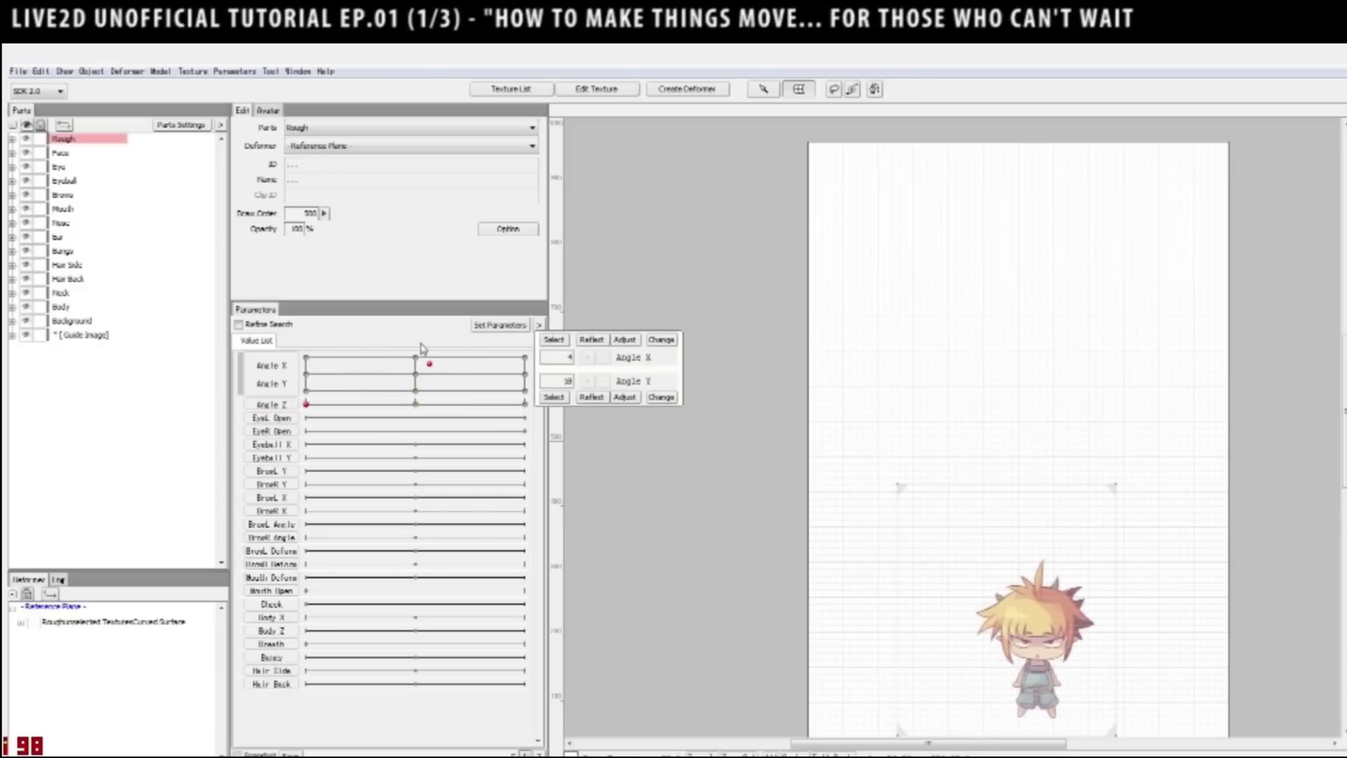
click(355, 391)
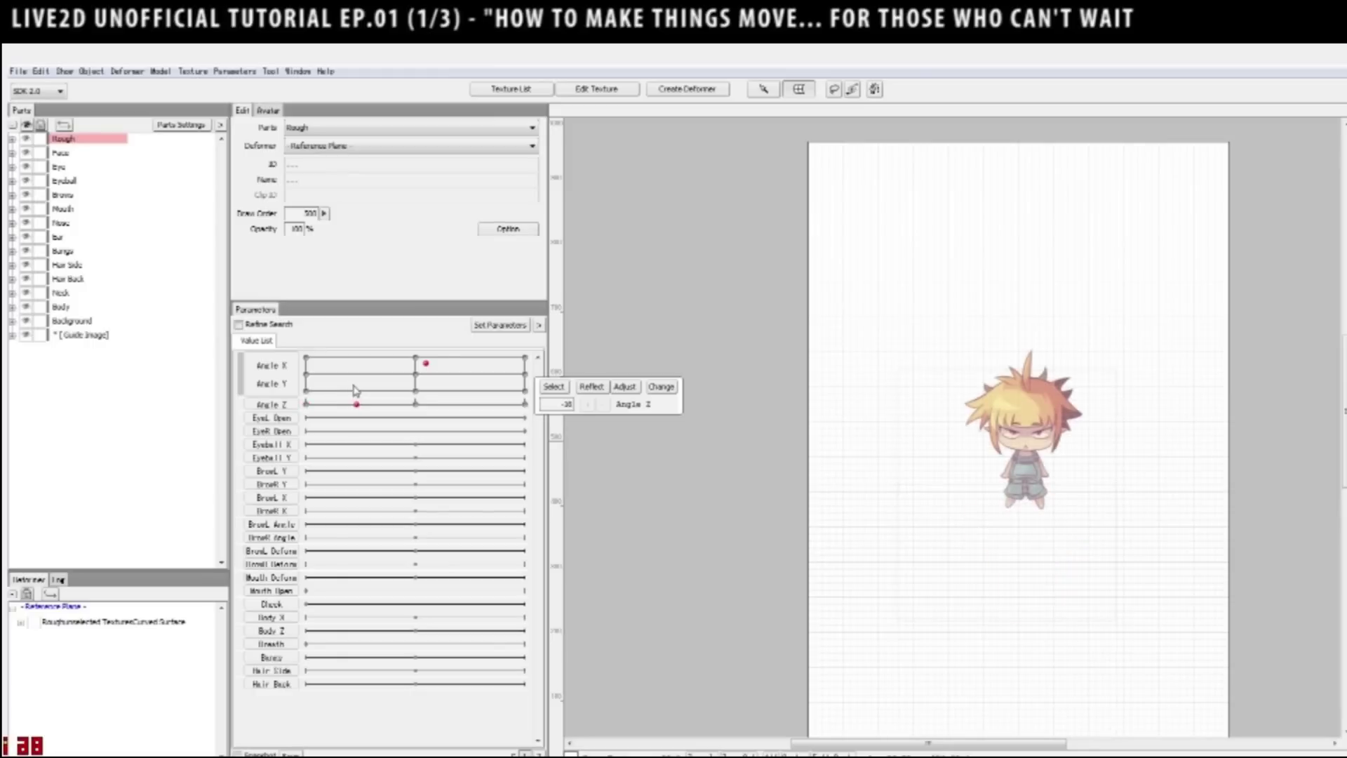
drag(440, 370, 411, 357)
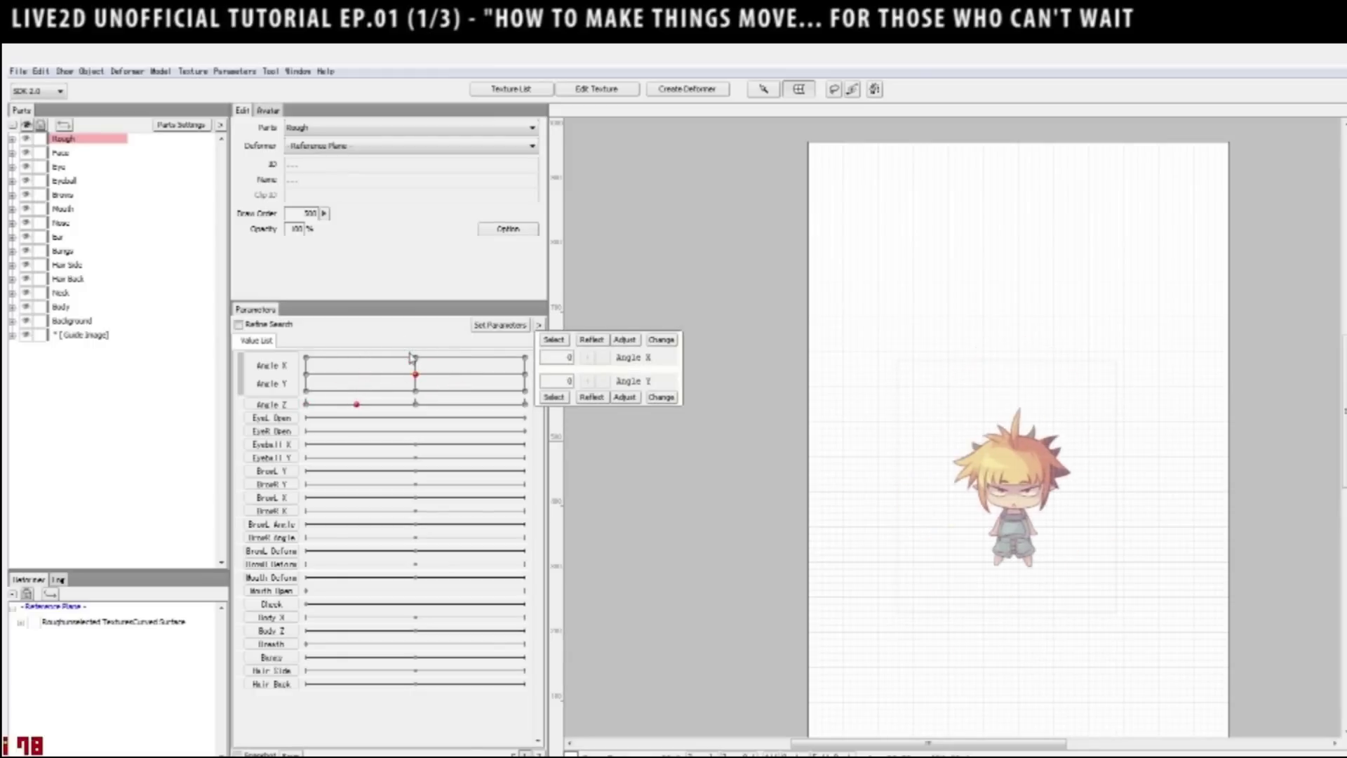
click(414, 403)
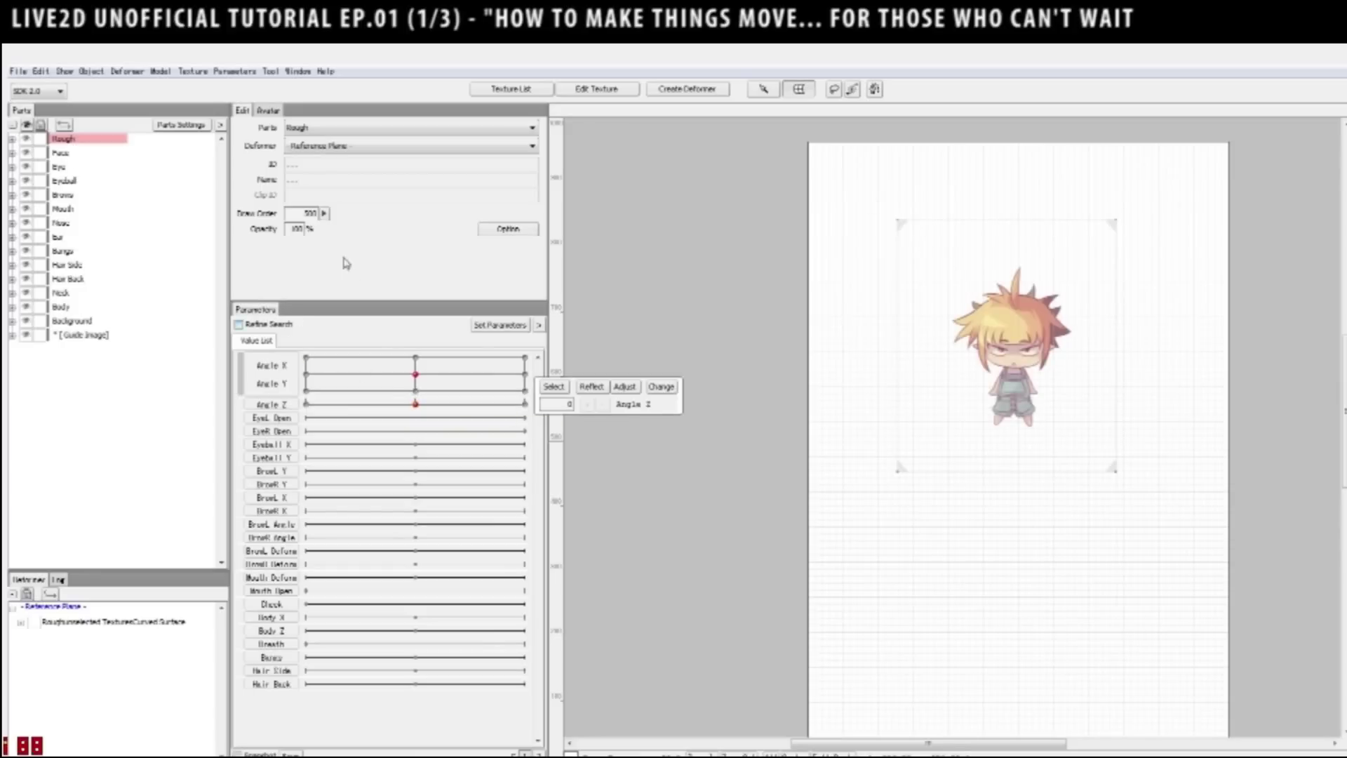
Delete the curved surface deformer around the character and select the character's texture itself.
click(902, 205)
click(899, 201)
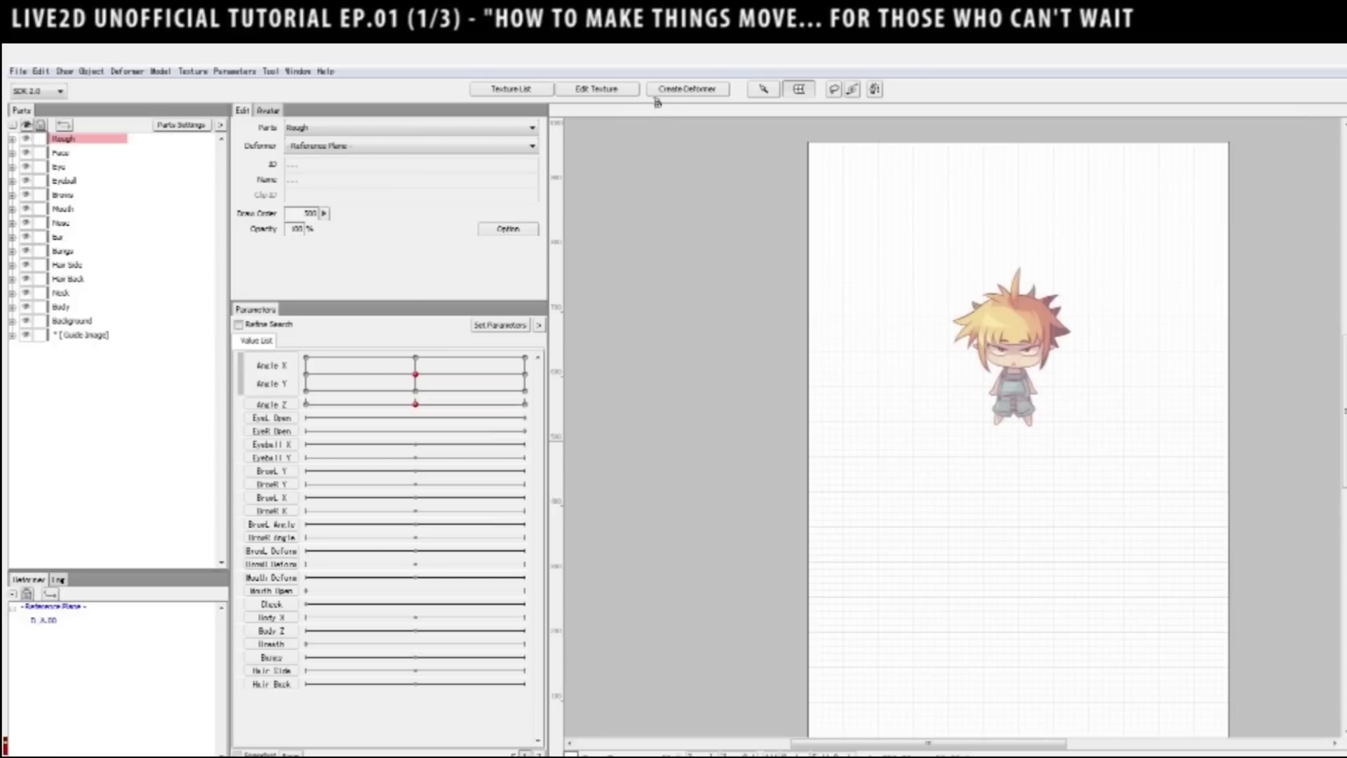
click(763, 88)
click(1044, 309)
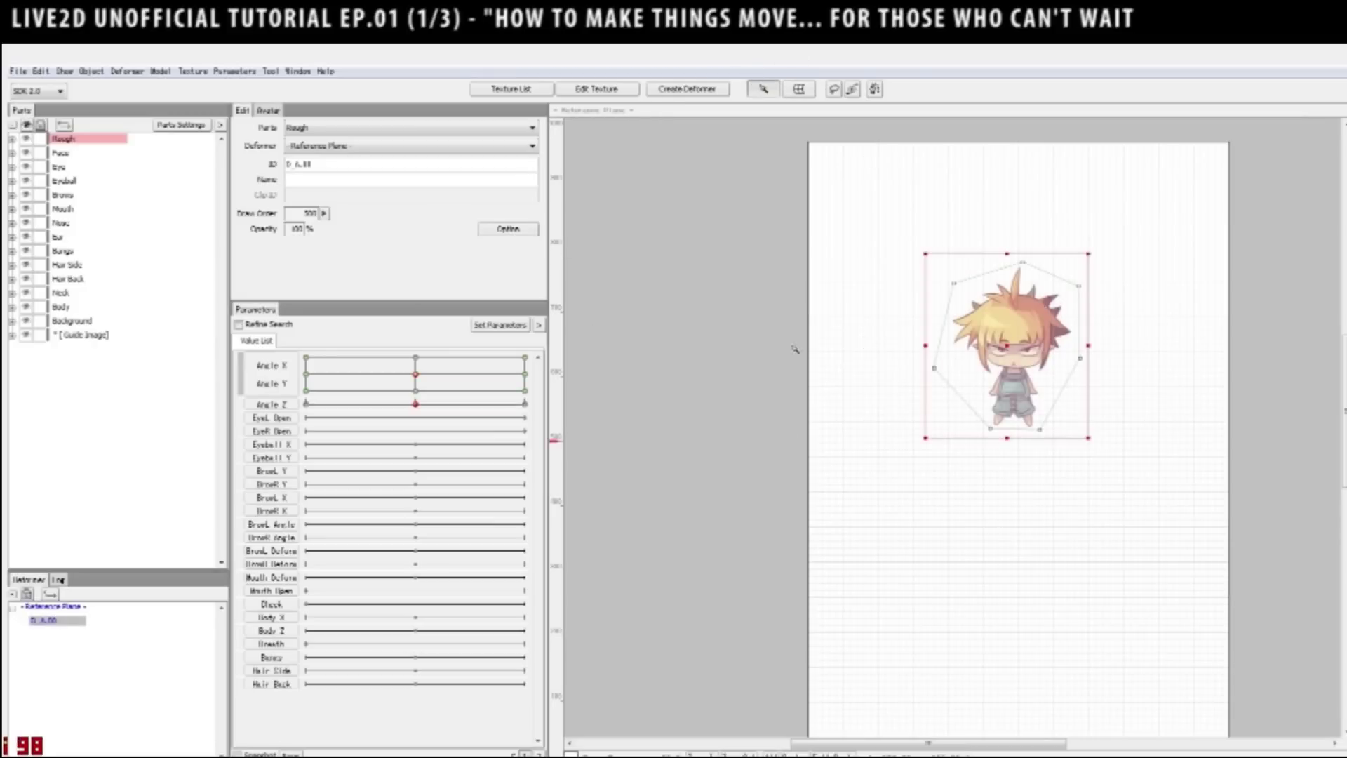
Add three keys to the texture's Angle Z and move the character down the canvas at Angle Z -30.
click(278, 401)
mouse_move(409, 387)
drag(416, 404, 306, 404)
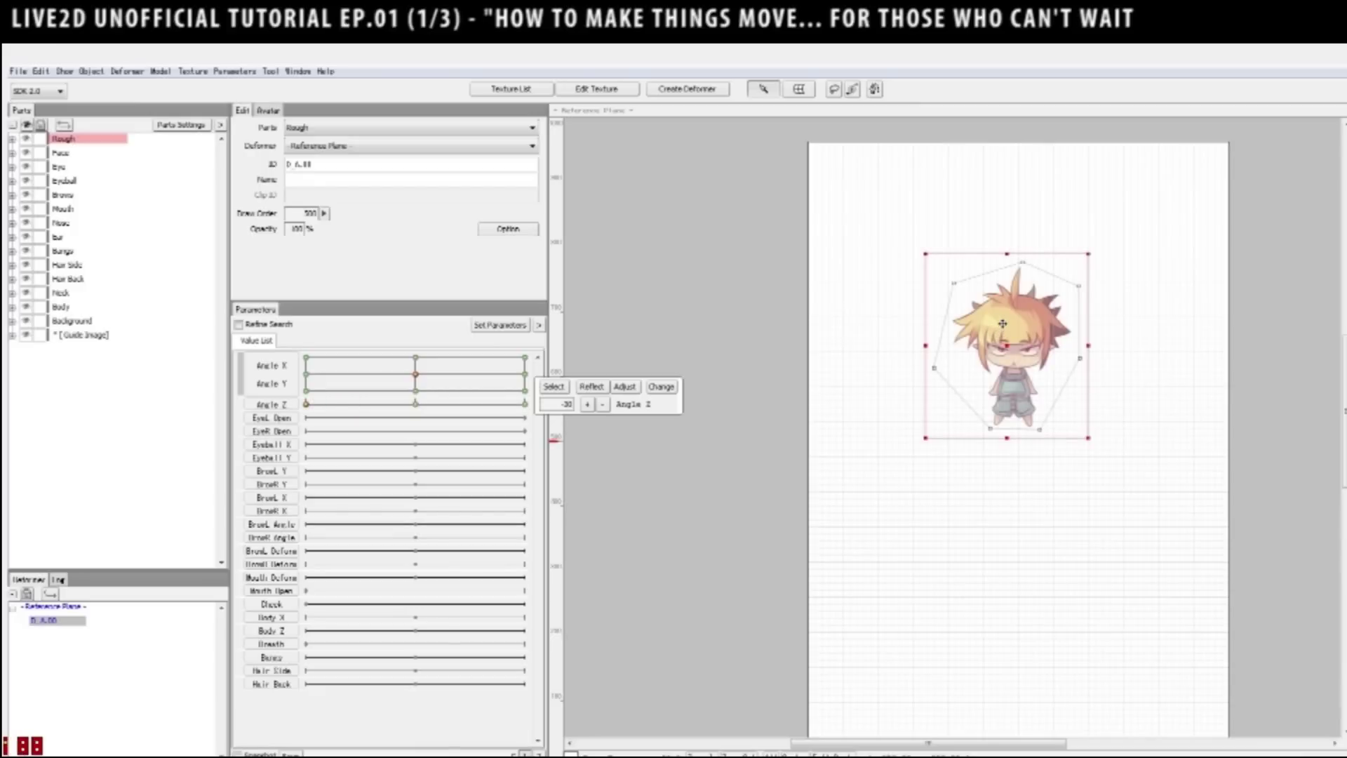
drag(1003, 323, 1011, 572)
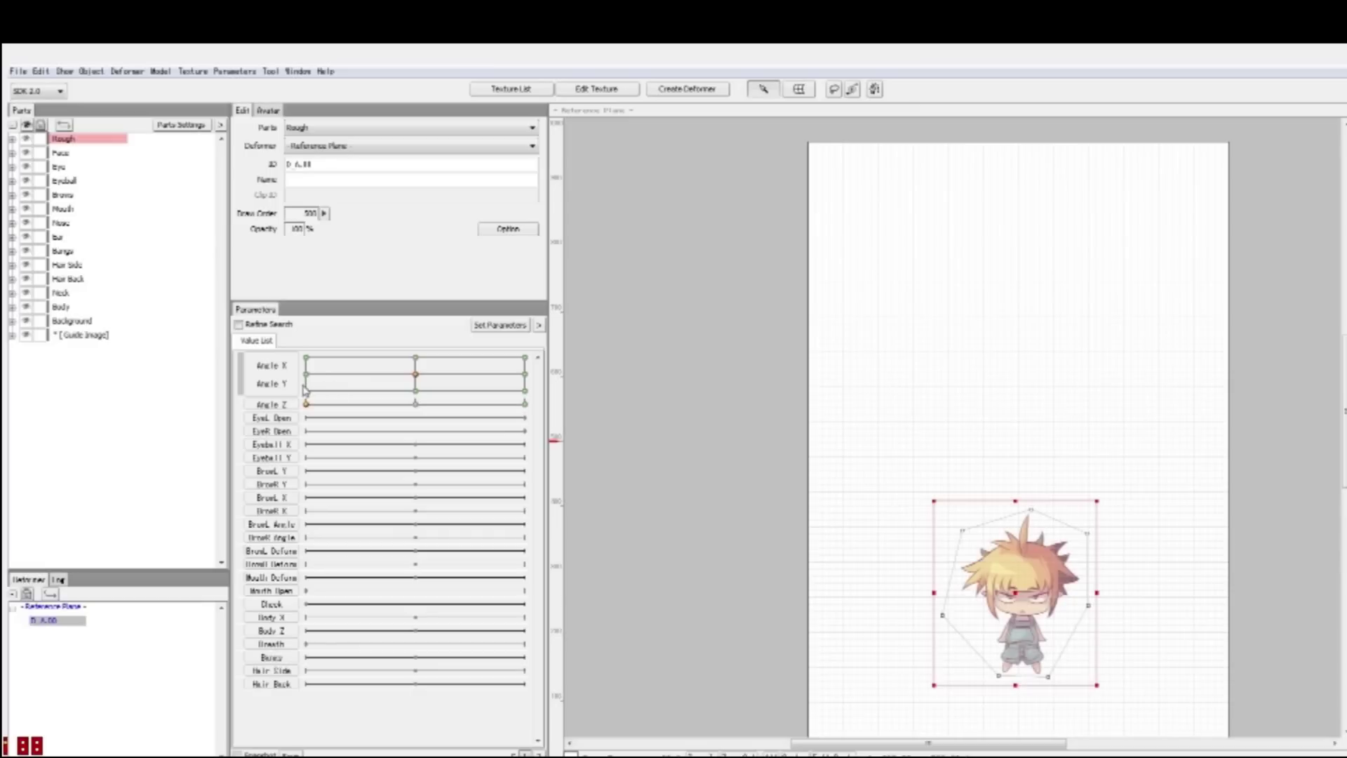
With Angle Z at -30, move the character down at Angle X -30 for both Angle Y 0 and Angle Y 30.
mouse_move(410, 359)
mouse_down()
mouse_move(293, 346)
mouse_move(338, 327)
mouse_move(490, 342)
mouse_move(494, 370)
mouse_move(409, 392)
mouse_move(344, 387)
mouse_move(364, 331)
mouse_move(489, 361)
mouse_move(353, 385)
mouse_move(295, 354)
mouse_move(468, 354)
mouse_move(451, 389)
mouse_move(416, 390)
mouse_move(374, 380)
mouse_move(359, 354)
mouse_move(416, 343)
mouse_move(410, 354)
mouse_up()
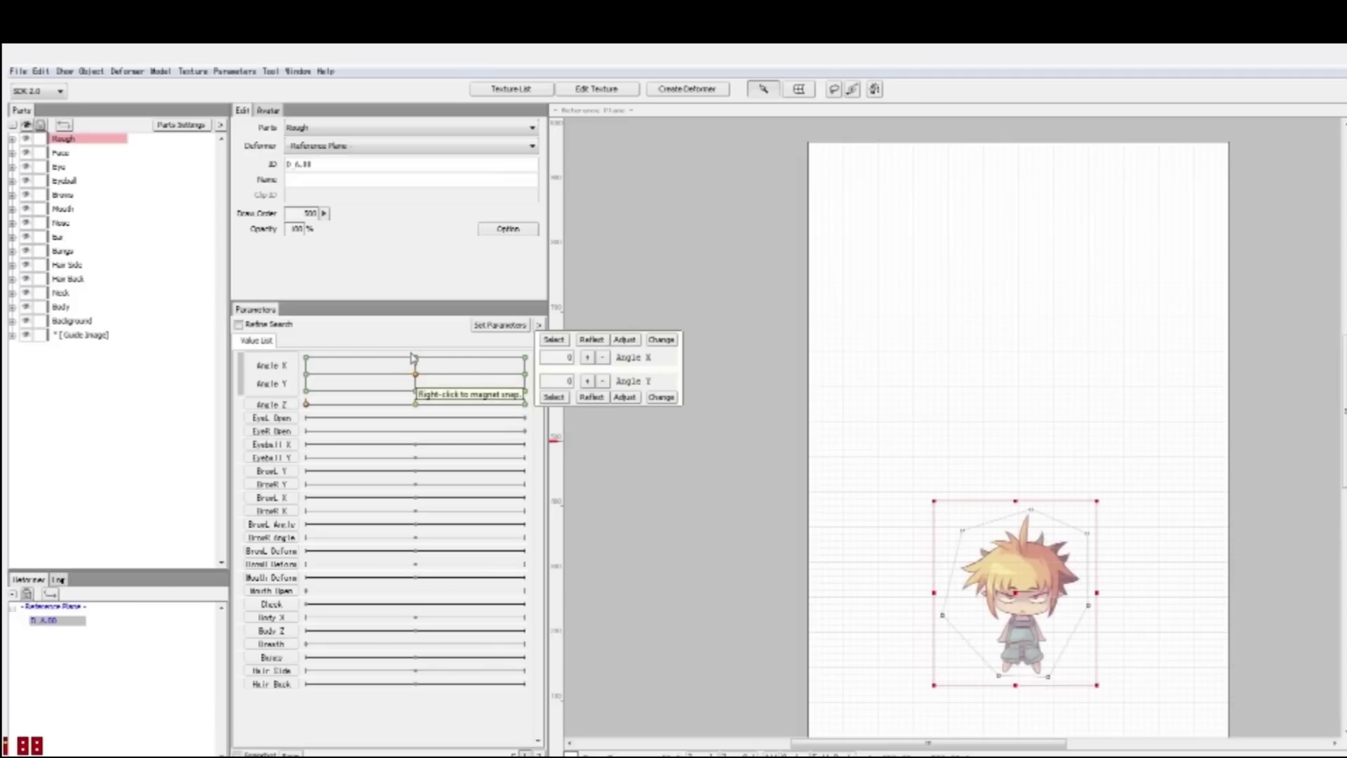
click(289, 357)
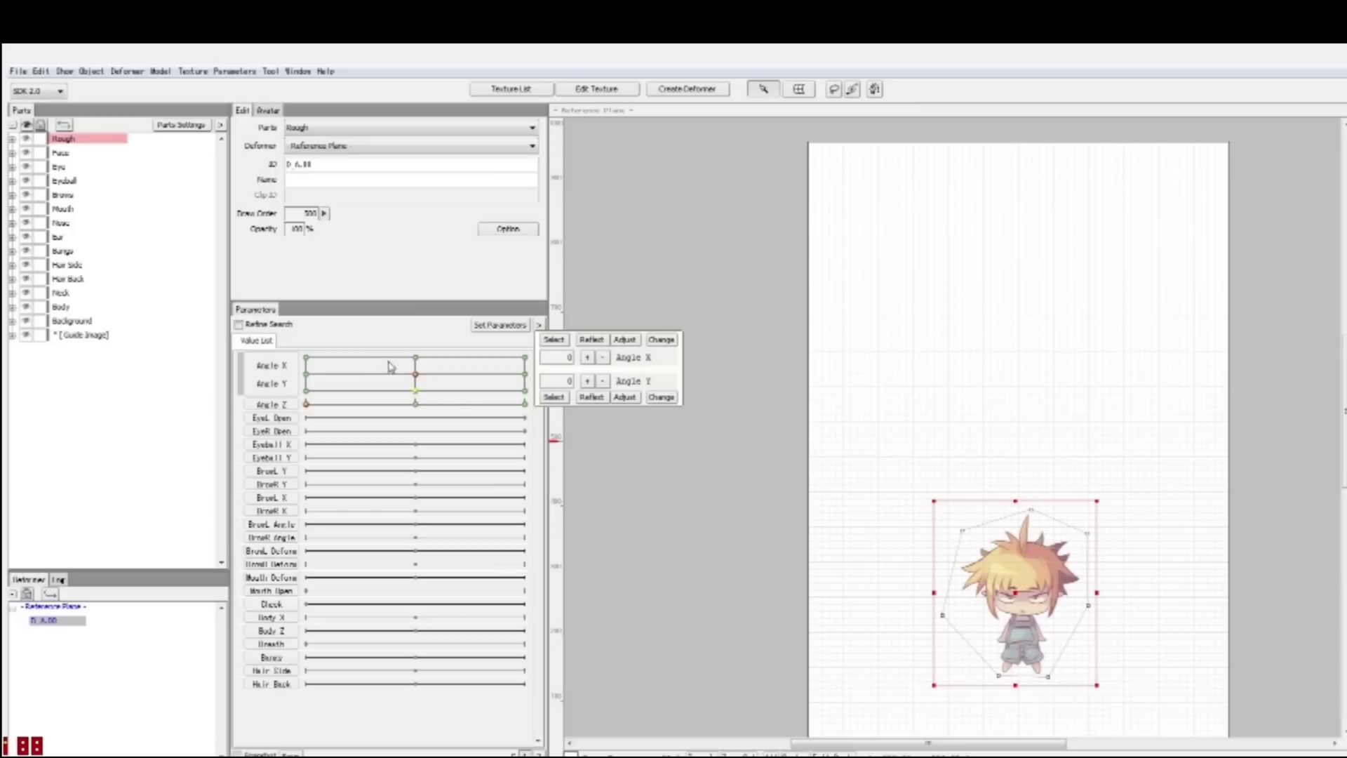
click(308, 372)
drag(921, 329, 896, 567)
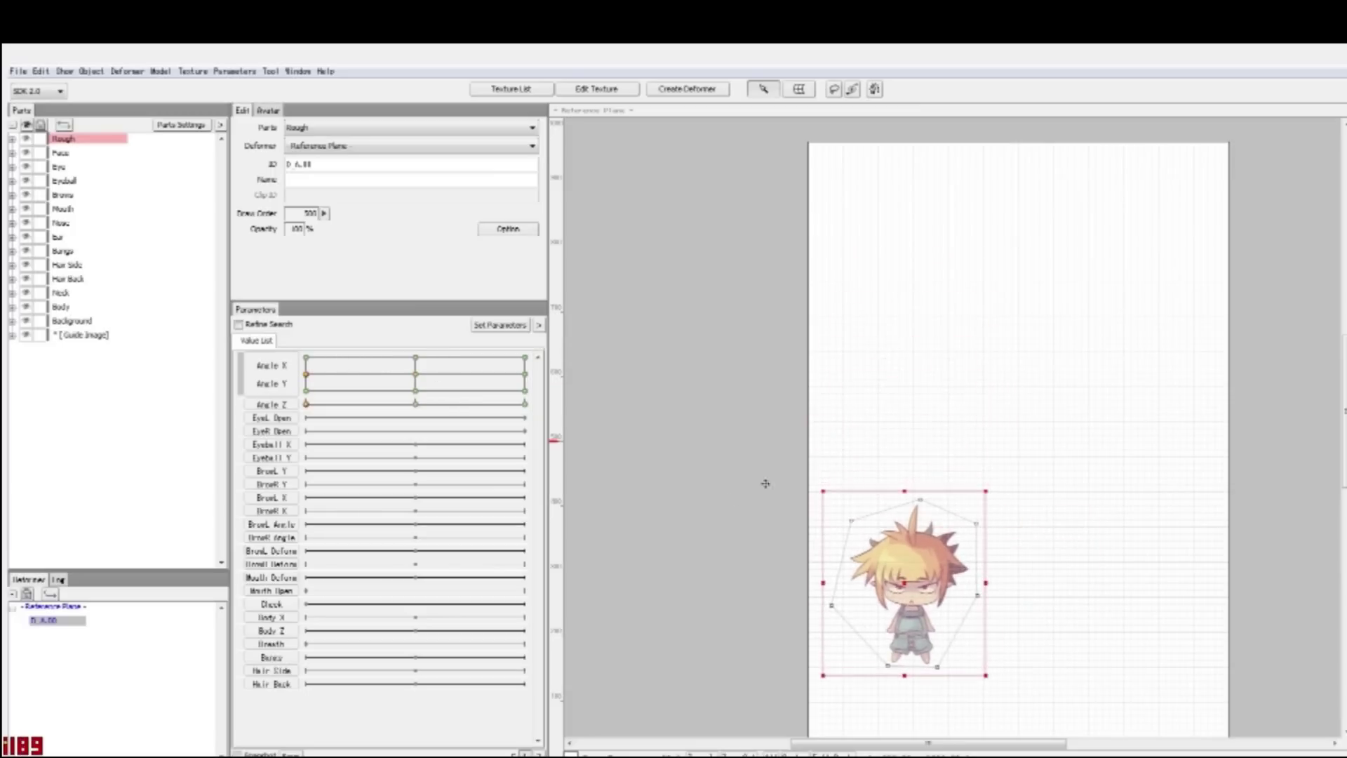
click(306, 357)
mouse_move(916, 223)
mouse_down()
mouse_move(888, 293)
mouse_move(903, 353)
mouse_up()
With Angle Z at -30, move the character down at Angle Y 30 for both Angle X 0 and Angle X 30.
click(414, 344)
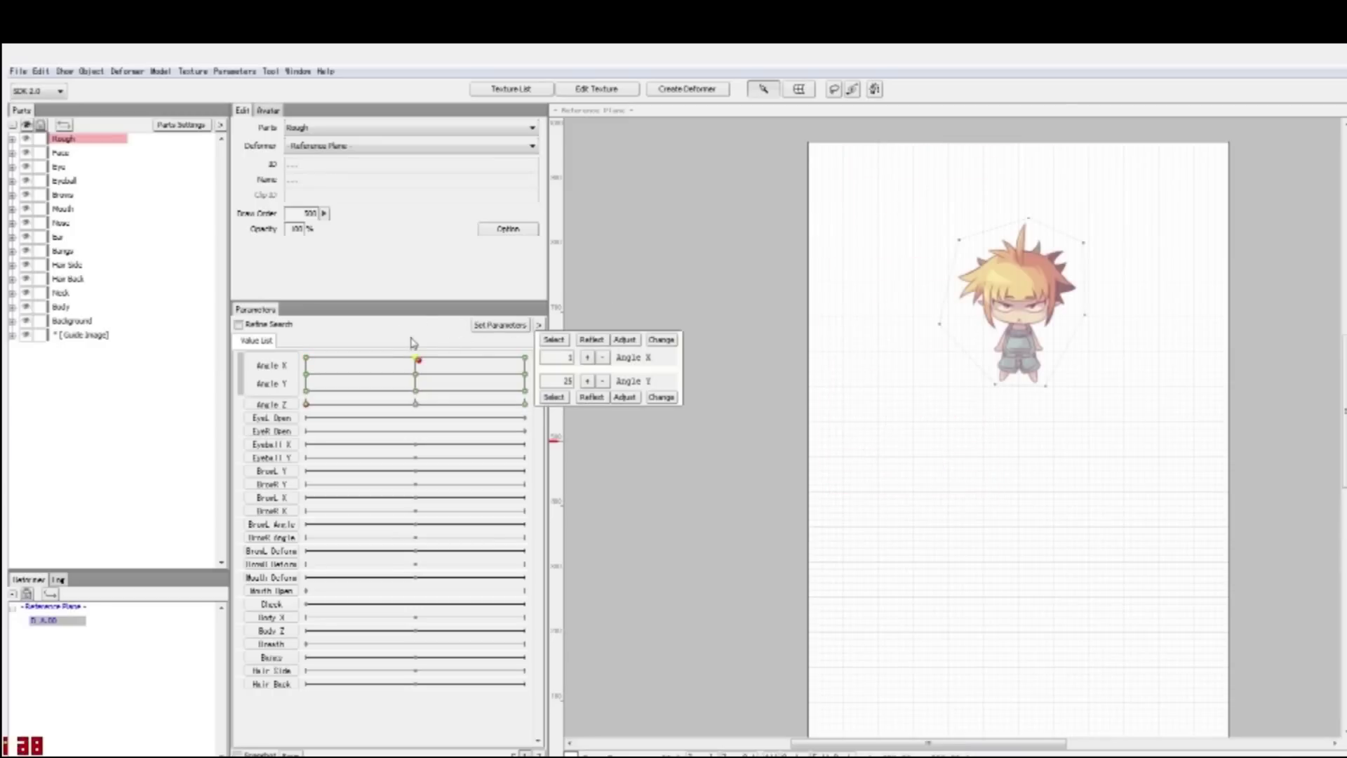
click(940, 275)
drag(1004, 273, 992, 438)
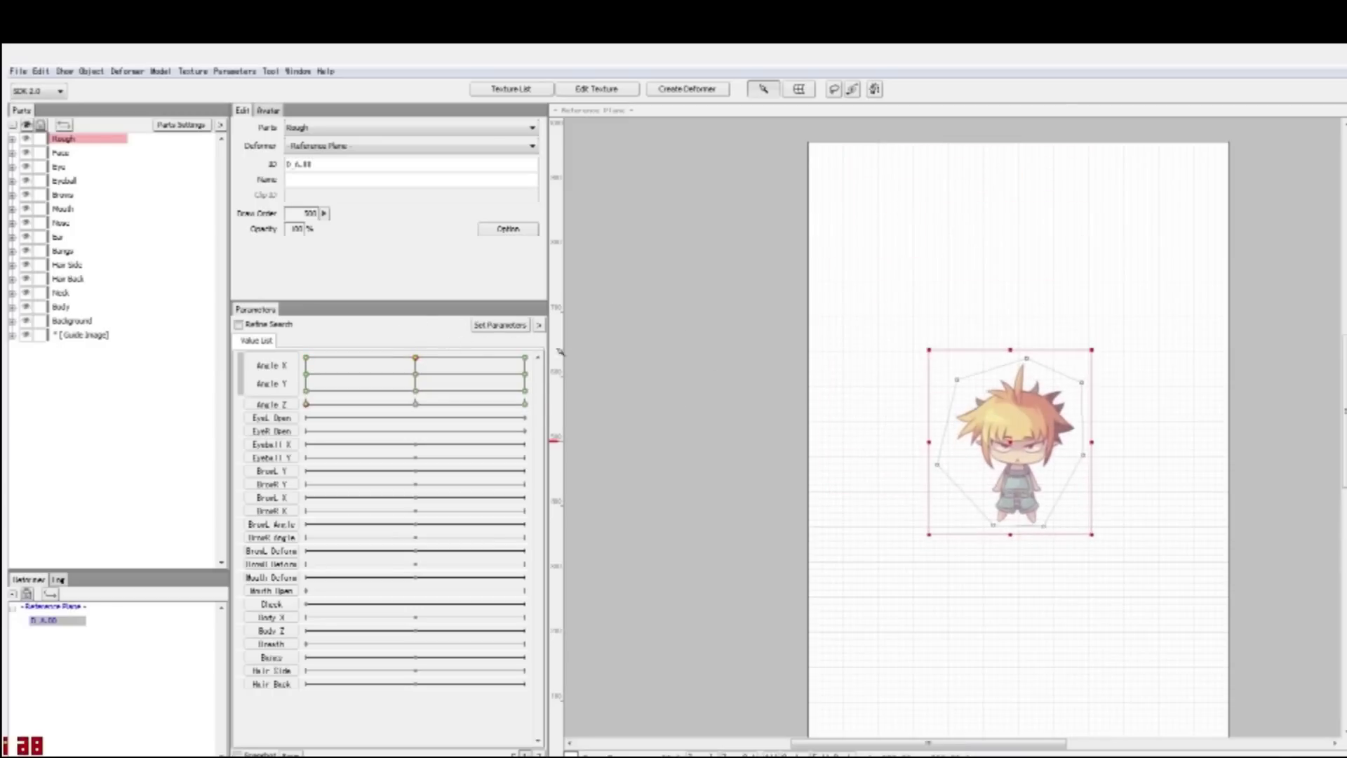
click(524, 357)
drag(1113, 225, 1118, 460)
With Angle Z at -30, move the character down at Angle X 30 for both Angle Y 0 and Angle Y -30.
click(525, 373)
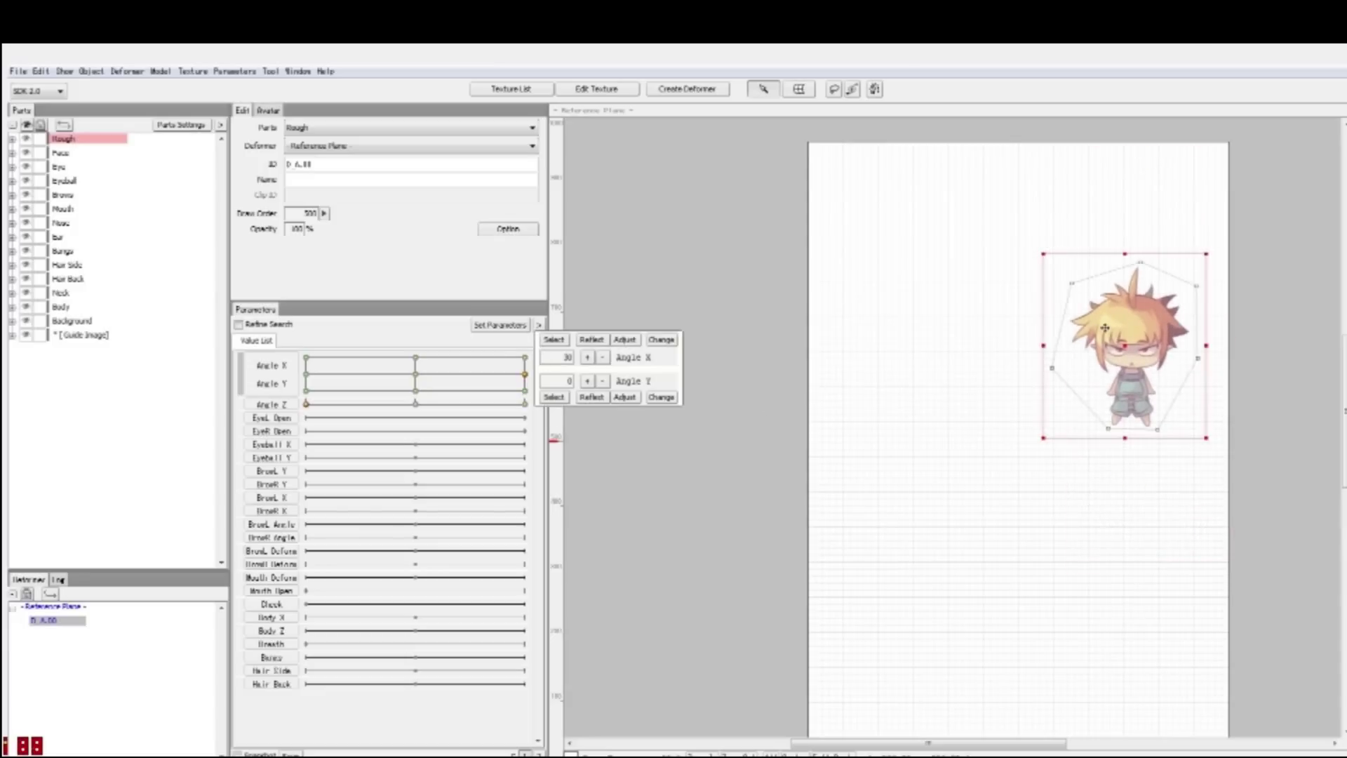
drag(1105, 327, 1140, 579)
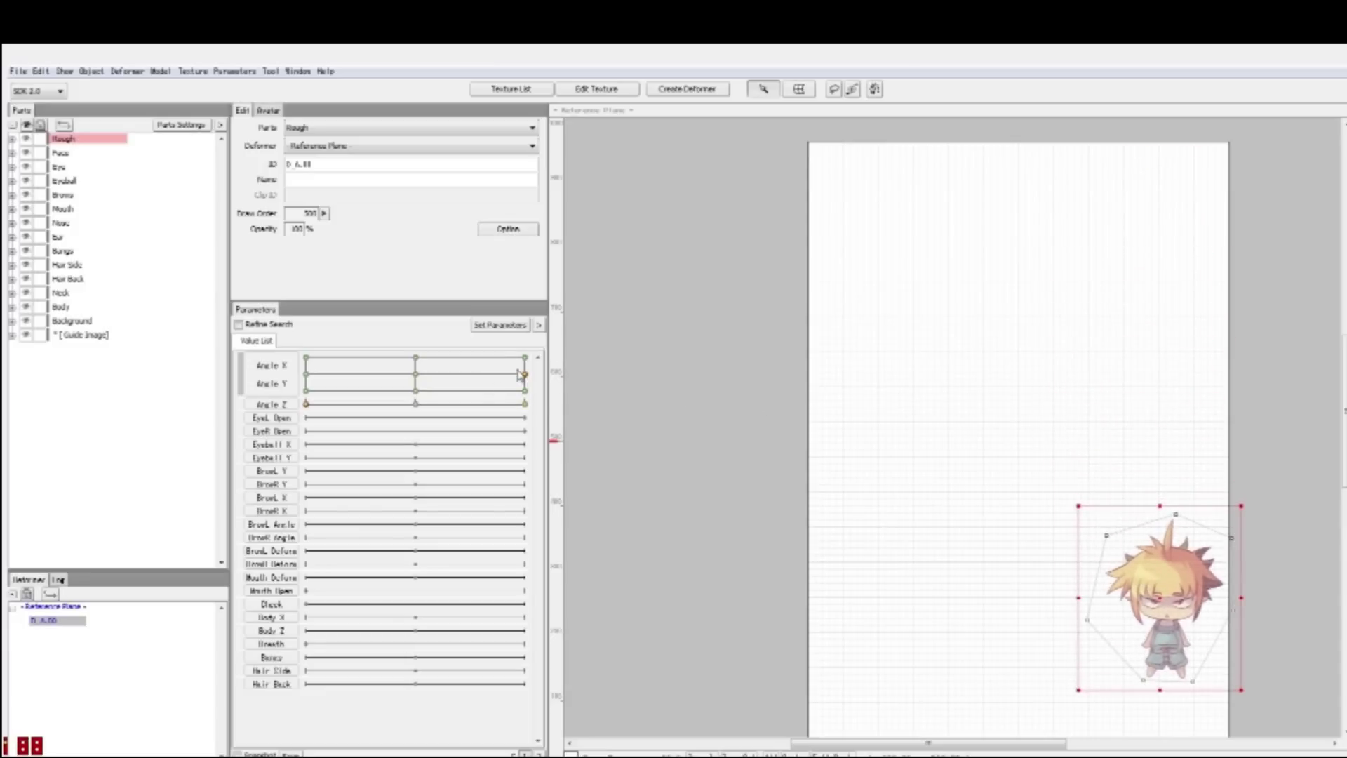
click(524, 391)
click(1123, 454)
drag(1122, 455, 1156, 669)
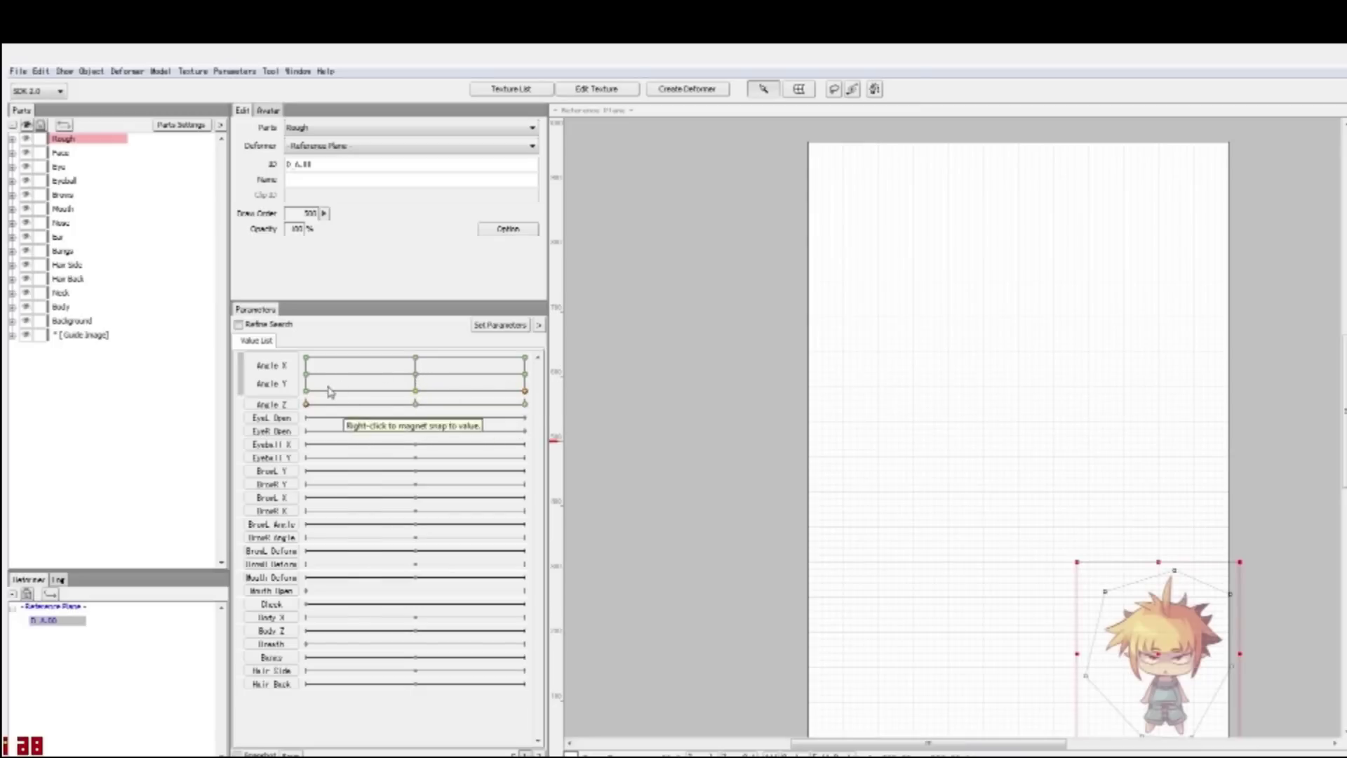
Set Angle Z to 30 with Angle X and Angle Y at 0, and move the character up the canvas.
drag(327, 401, 532, 393)
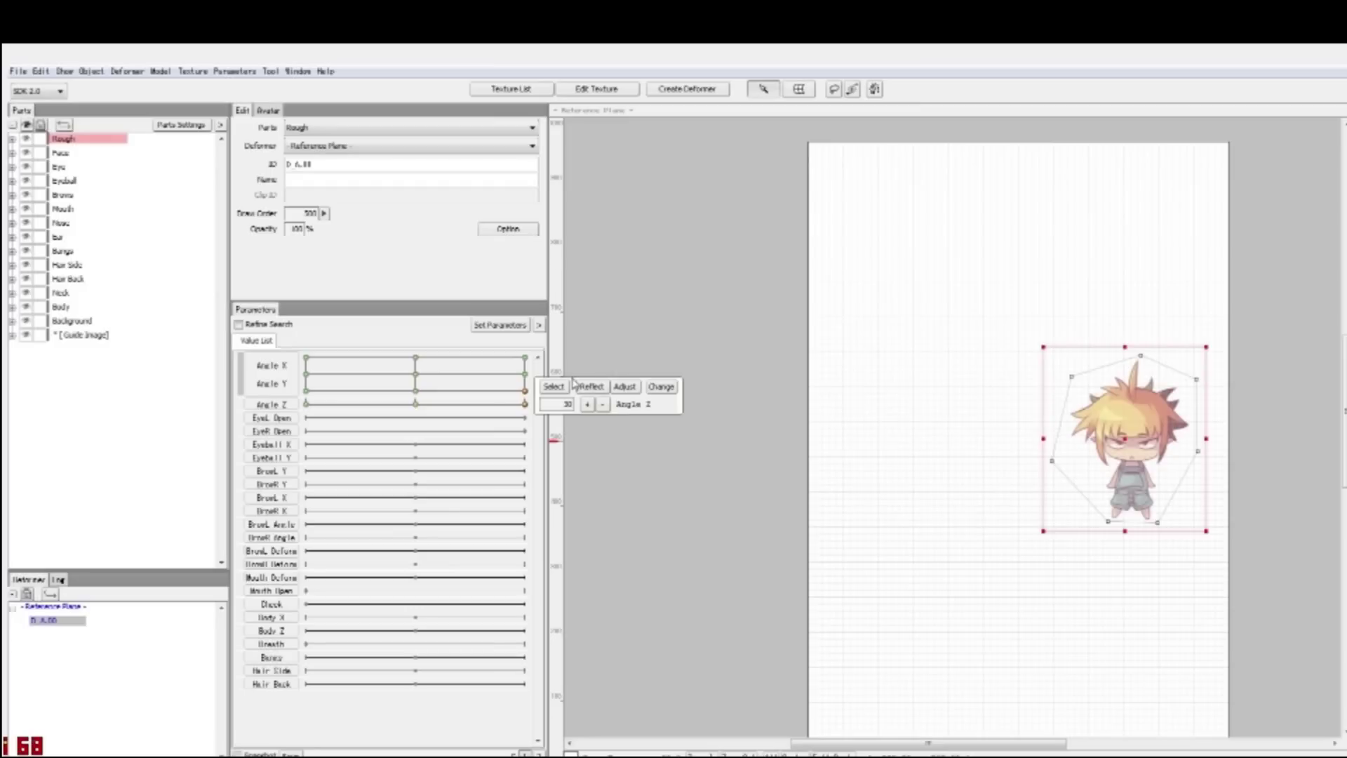
click(415, 374)
click(415, 404)
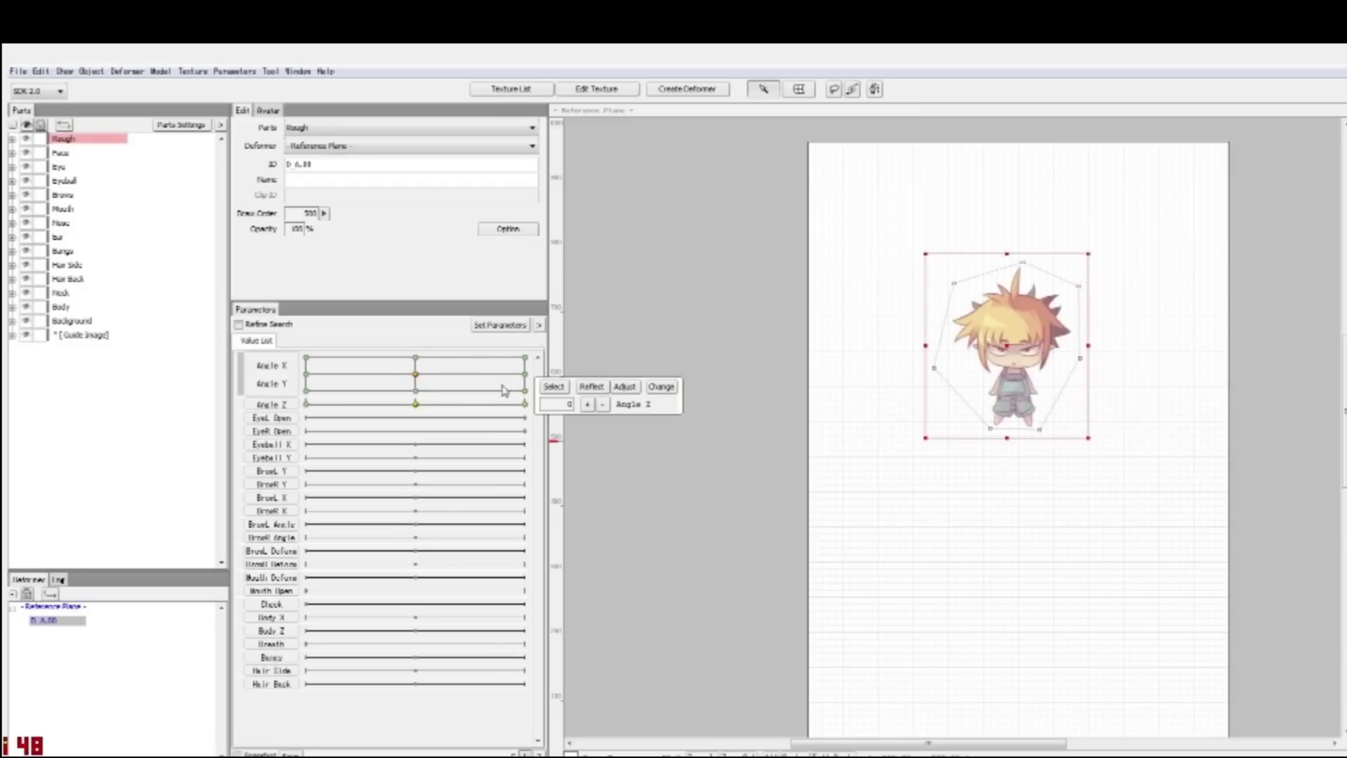
click(524, 397)
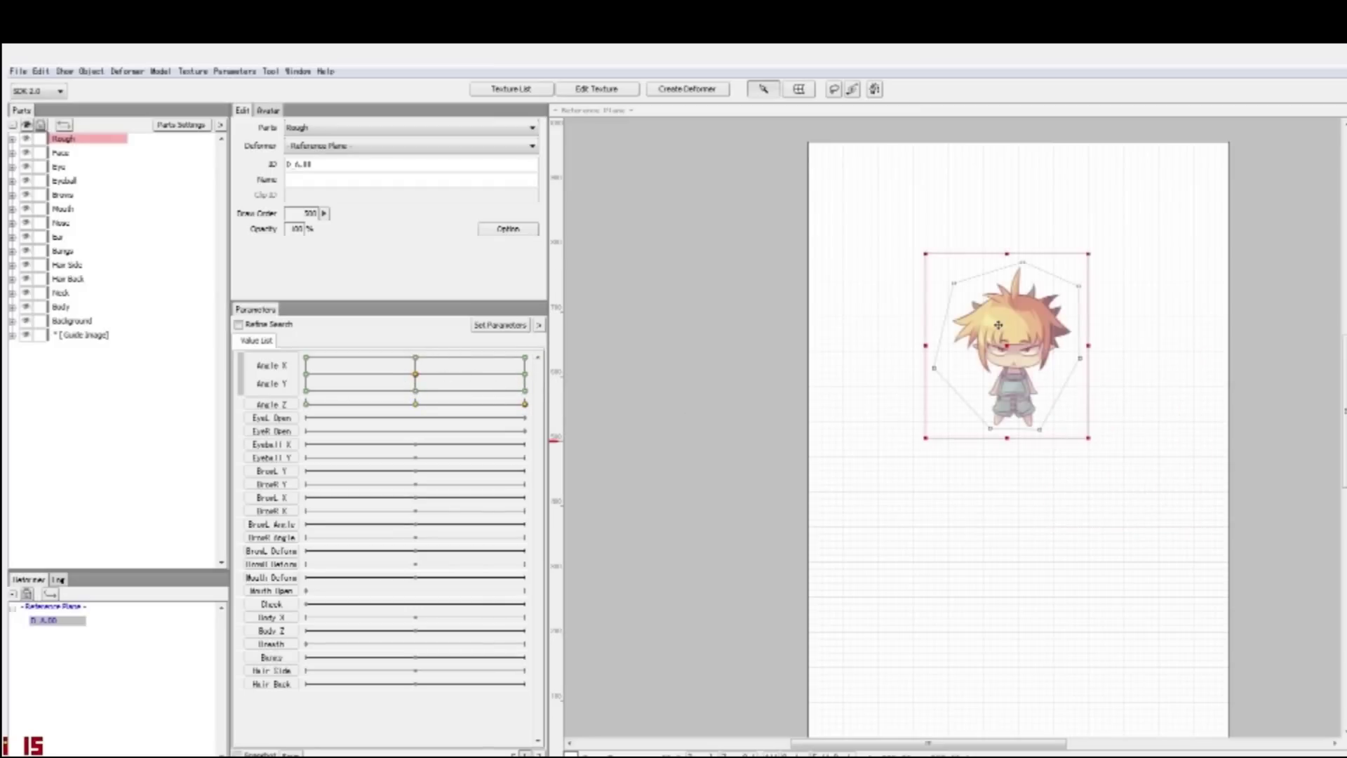
drag(998, 325, 1006, 214)
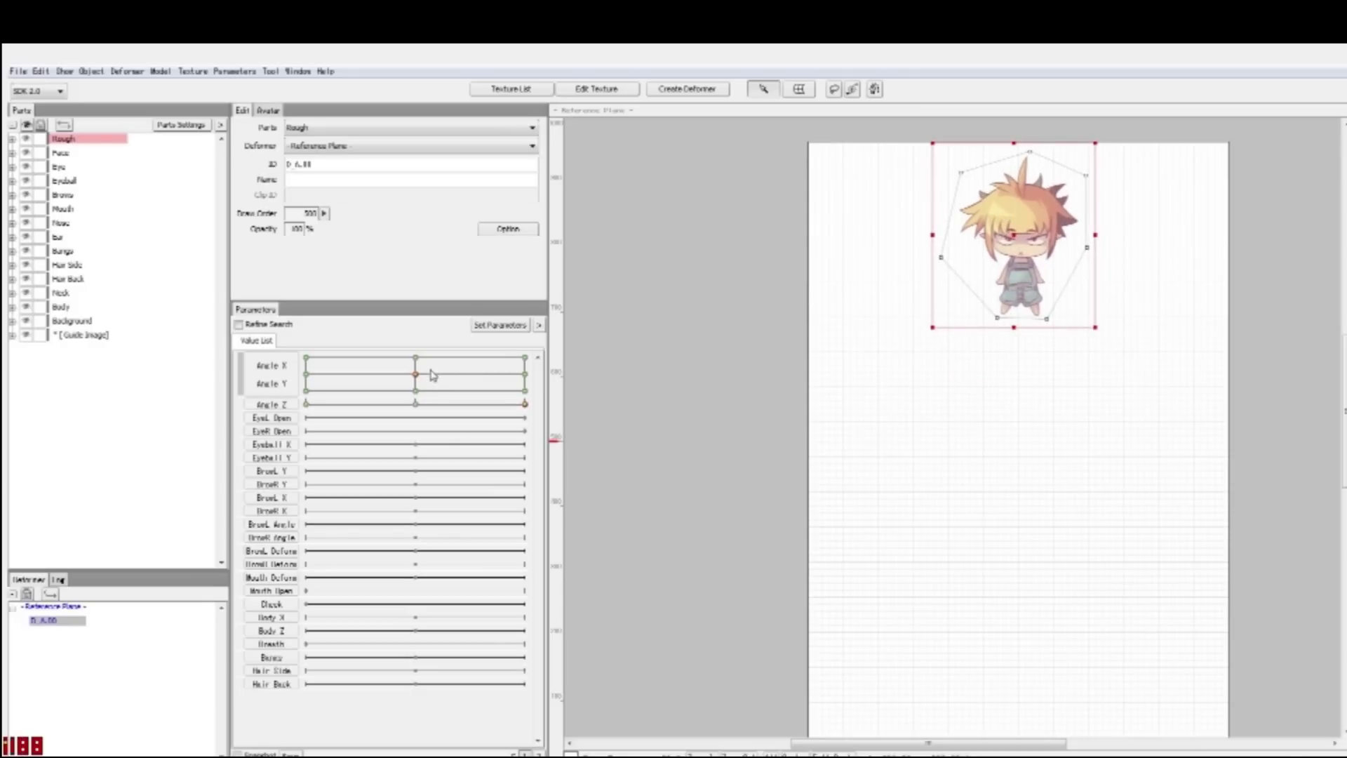
With Angle Z at 30, move the character up at Angle Y -30 for both Angle X 0 and Angle X -30.
click(415, 390)
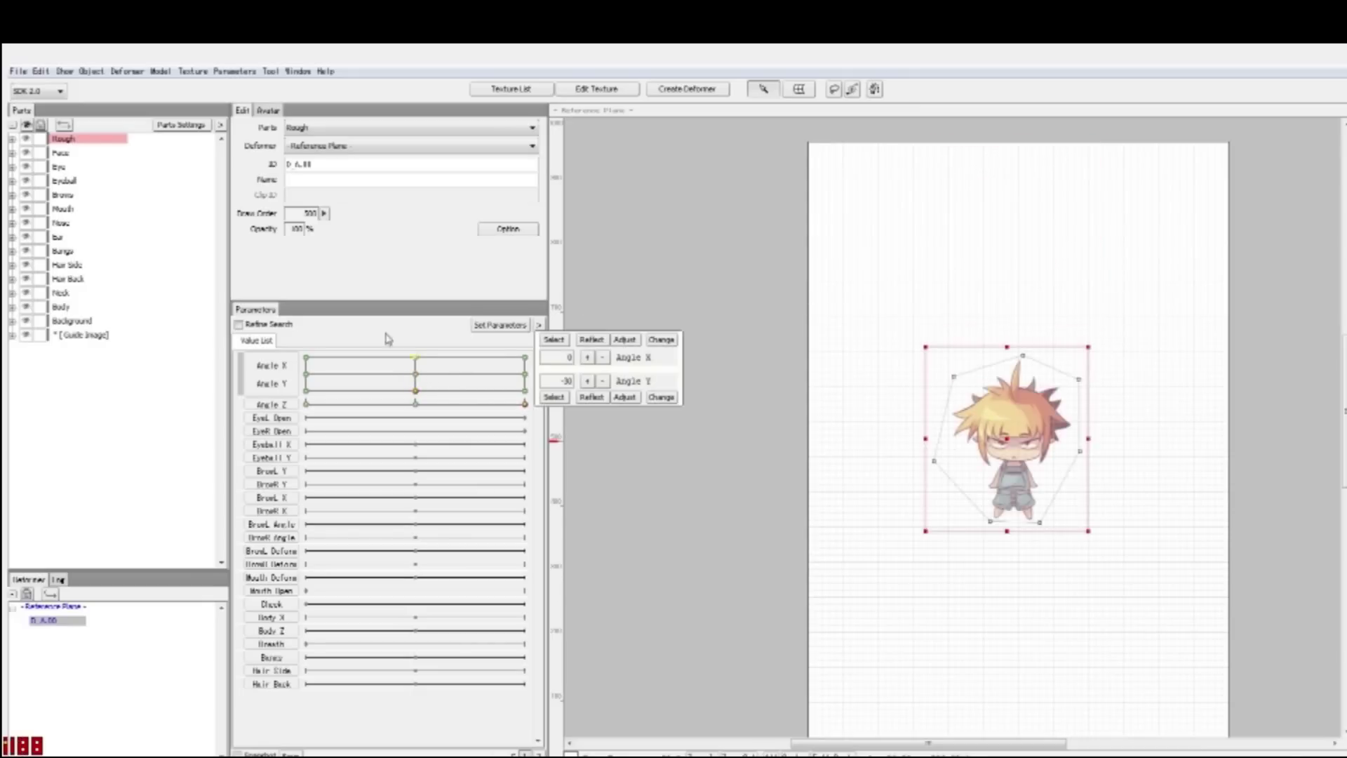
drag(1003, 426, 1010, 343)
click(305, 390)
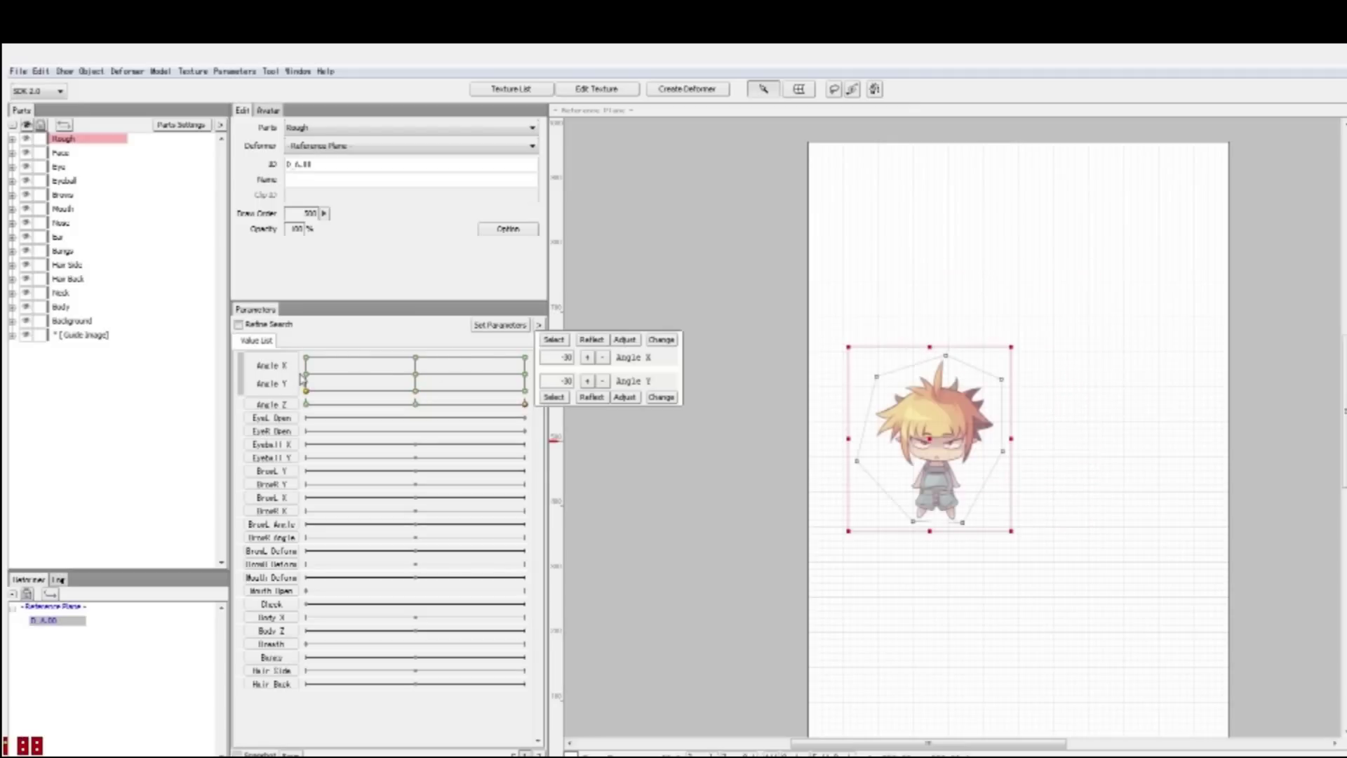
drag(928, 419, 928, 326)
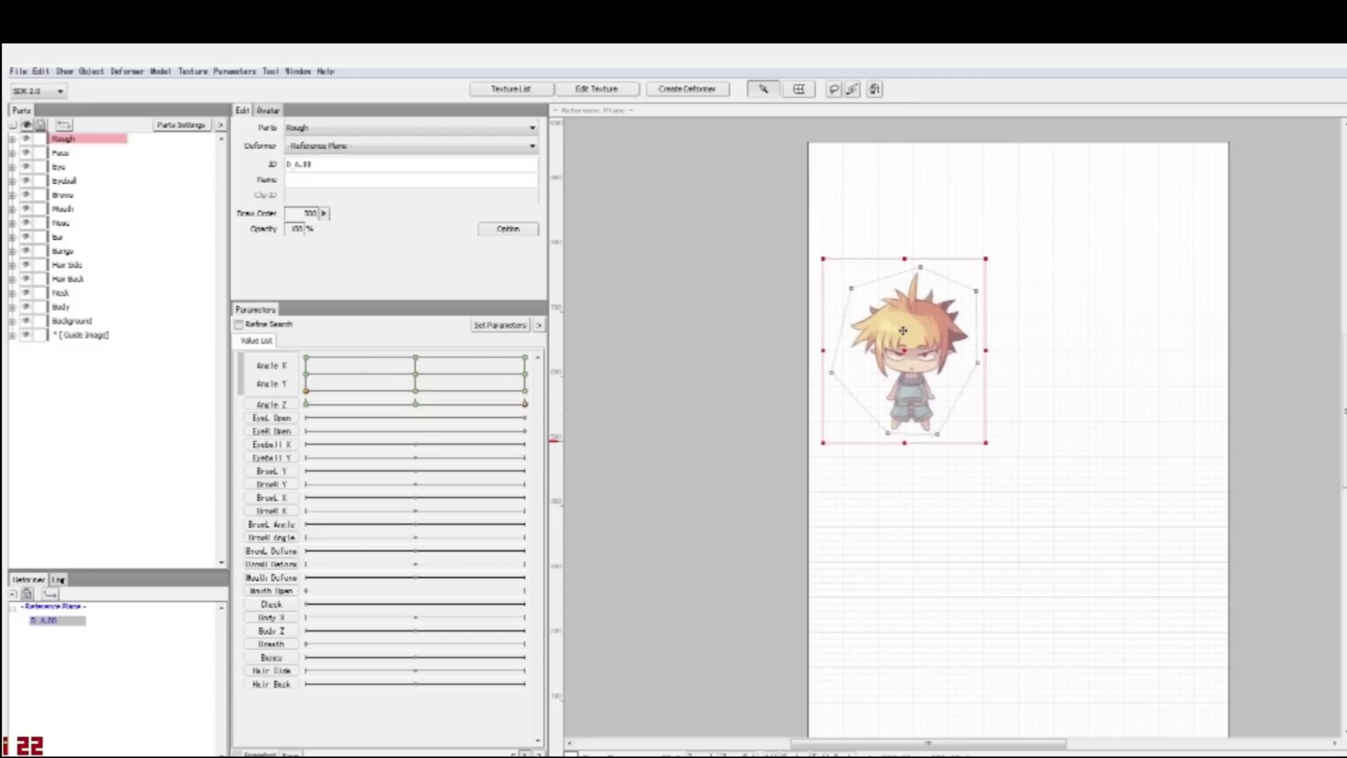
With Angle Z at 30, move the character up at Angle X -30 with Angle Y 0 and 30, and at Angle X 0 with Angle Y 30.
click(313, 359)
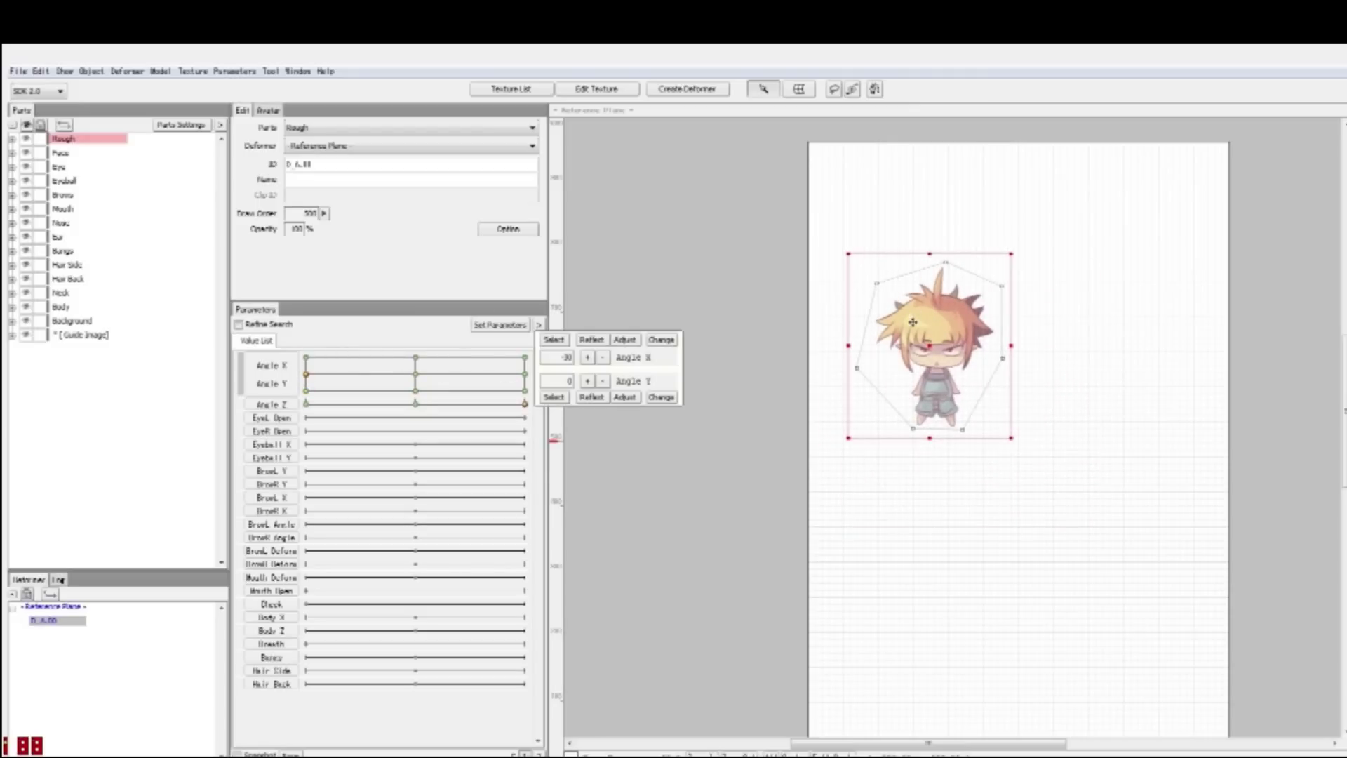
drag(912, 322, 901, 186)
click(306, 358)
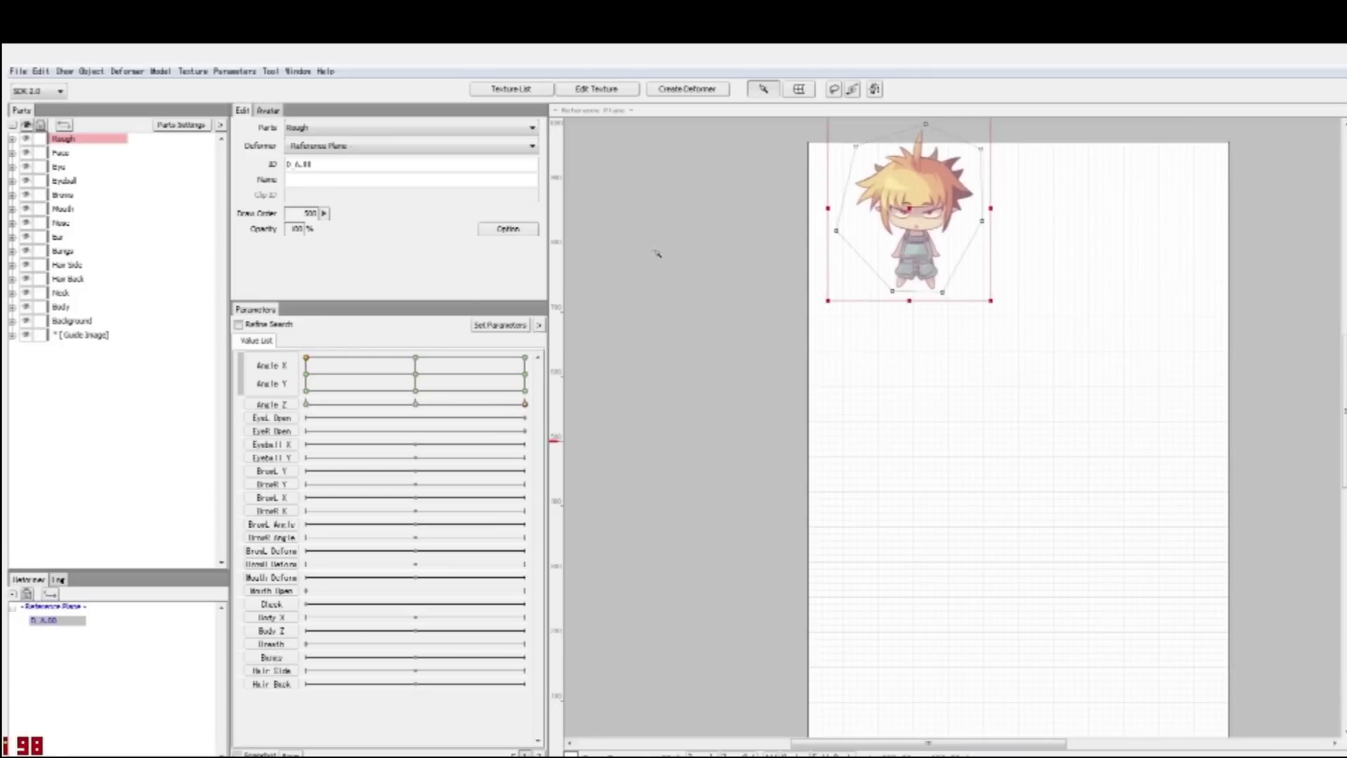
click(415, 358)
drag(974, 222, 979, 184)
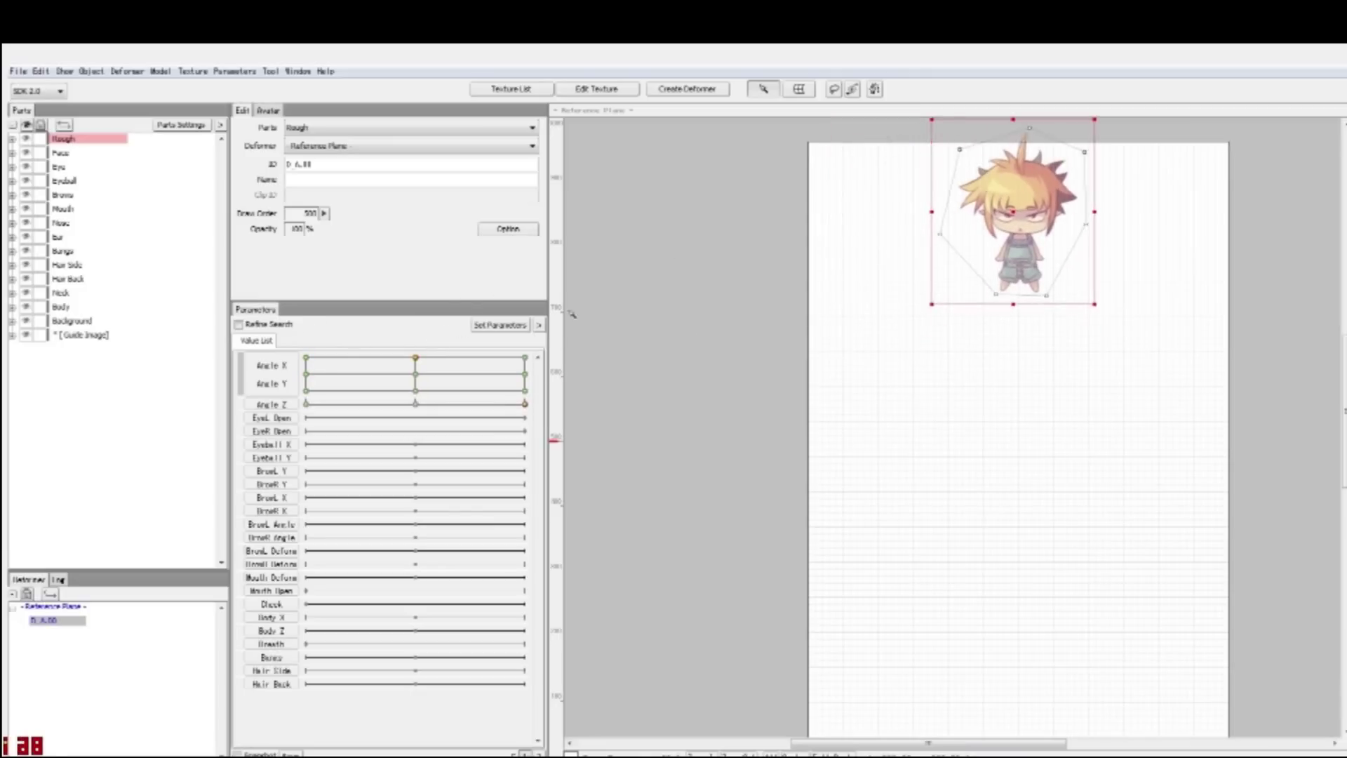
Check the character's position at several points of the Angle X and Angle Y grid with Angle Z at 30.
click(524, 358)
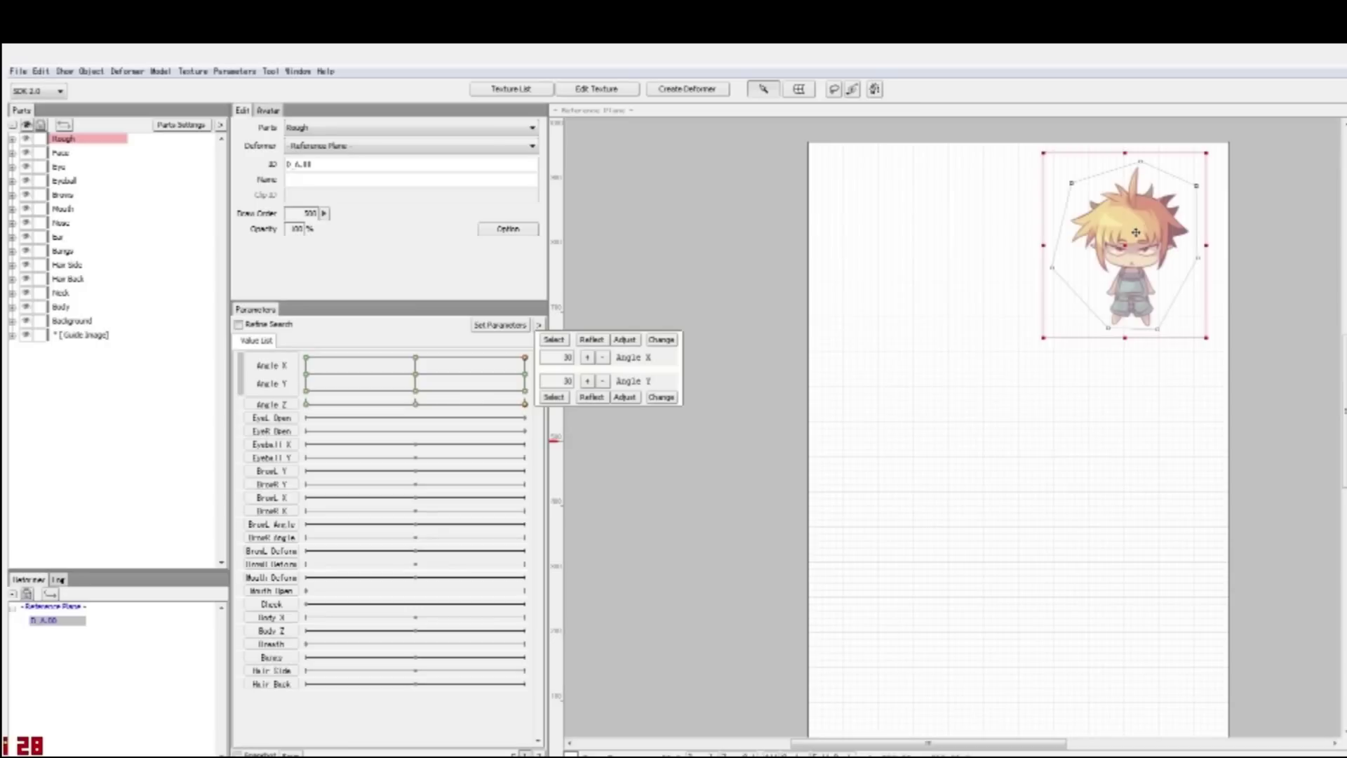
click(478, 382)
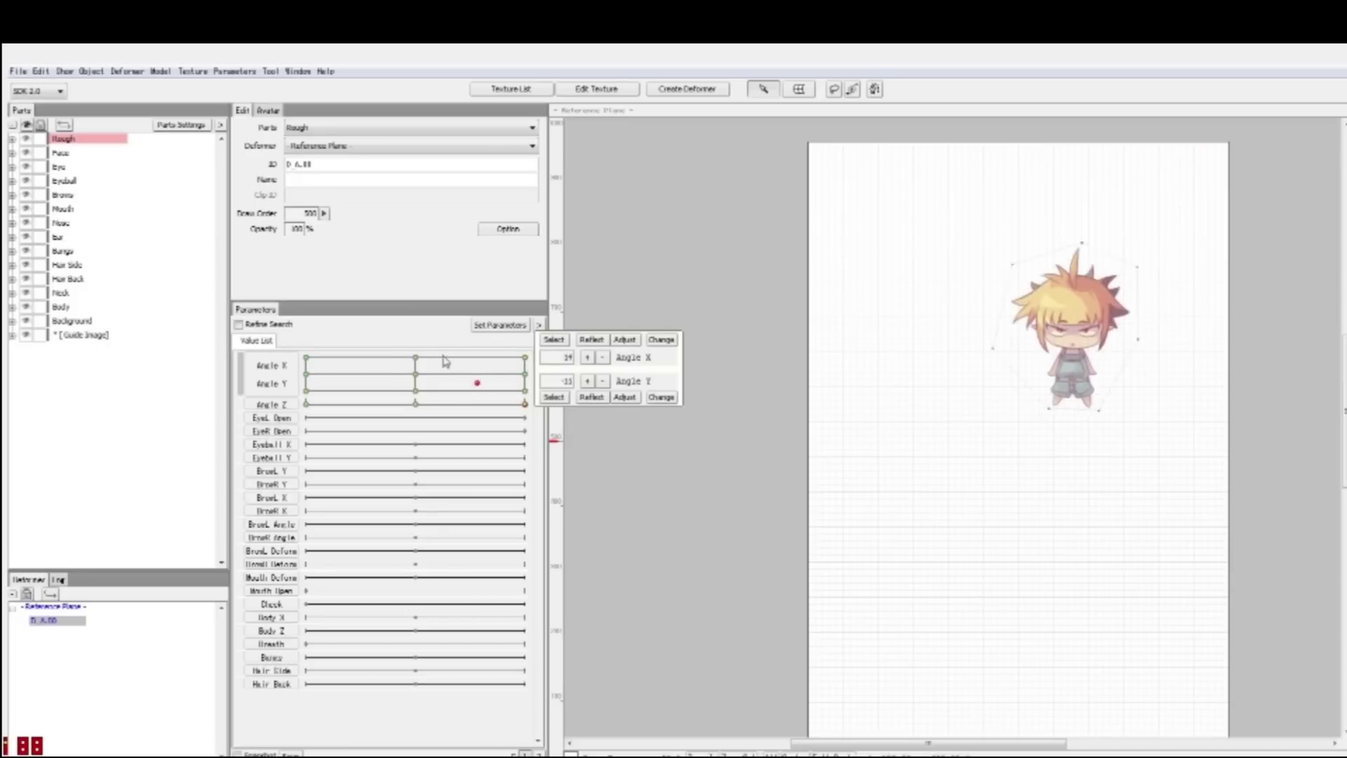
click(371, 371)
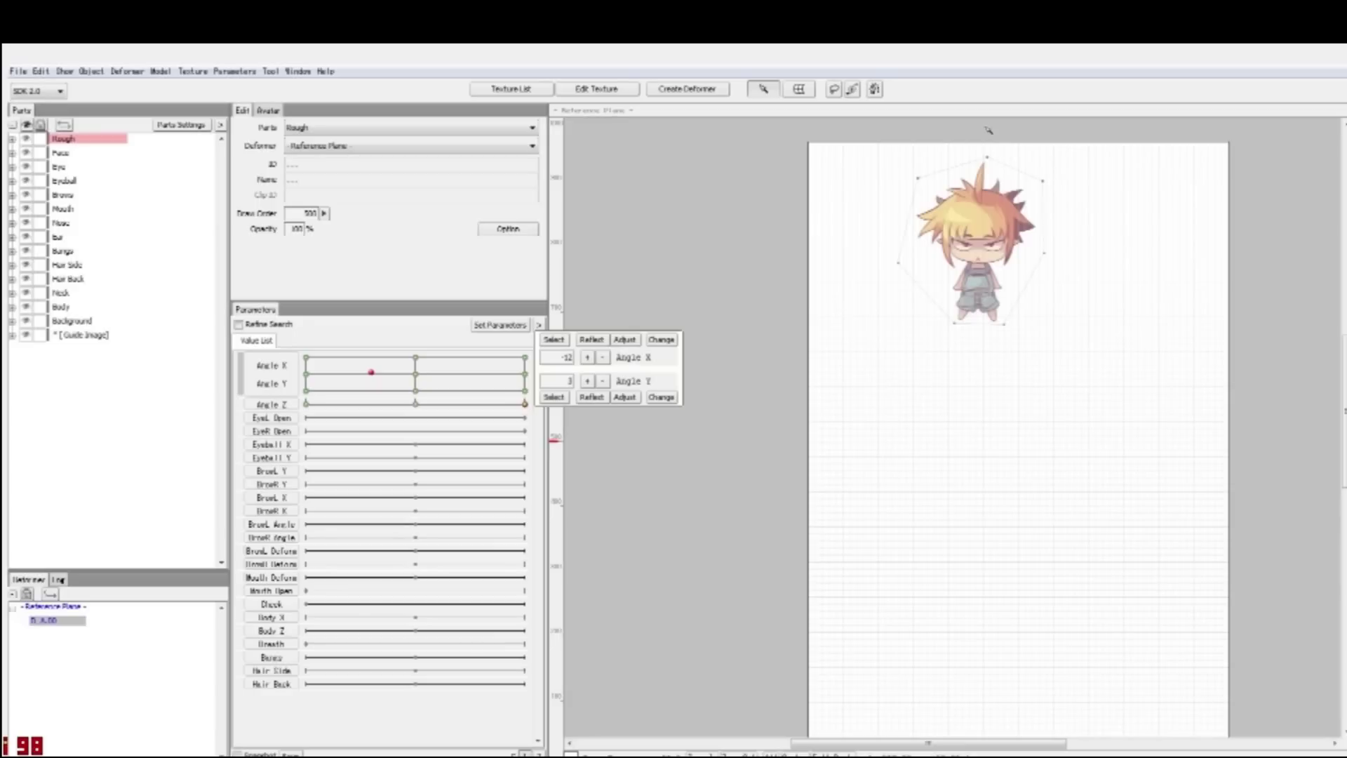
Return Angle X and Angle Y to 0 and squash the character's height from above at Angle Z 30.
click(414, 373)
drag(1012, 141, 1001, 209)
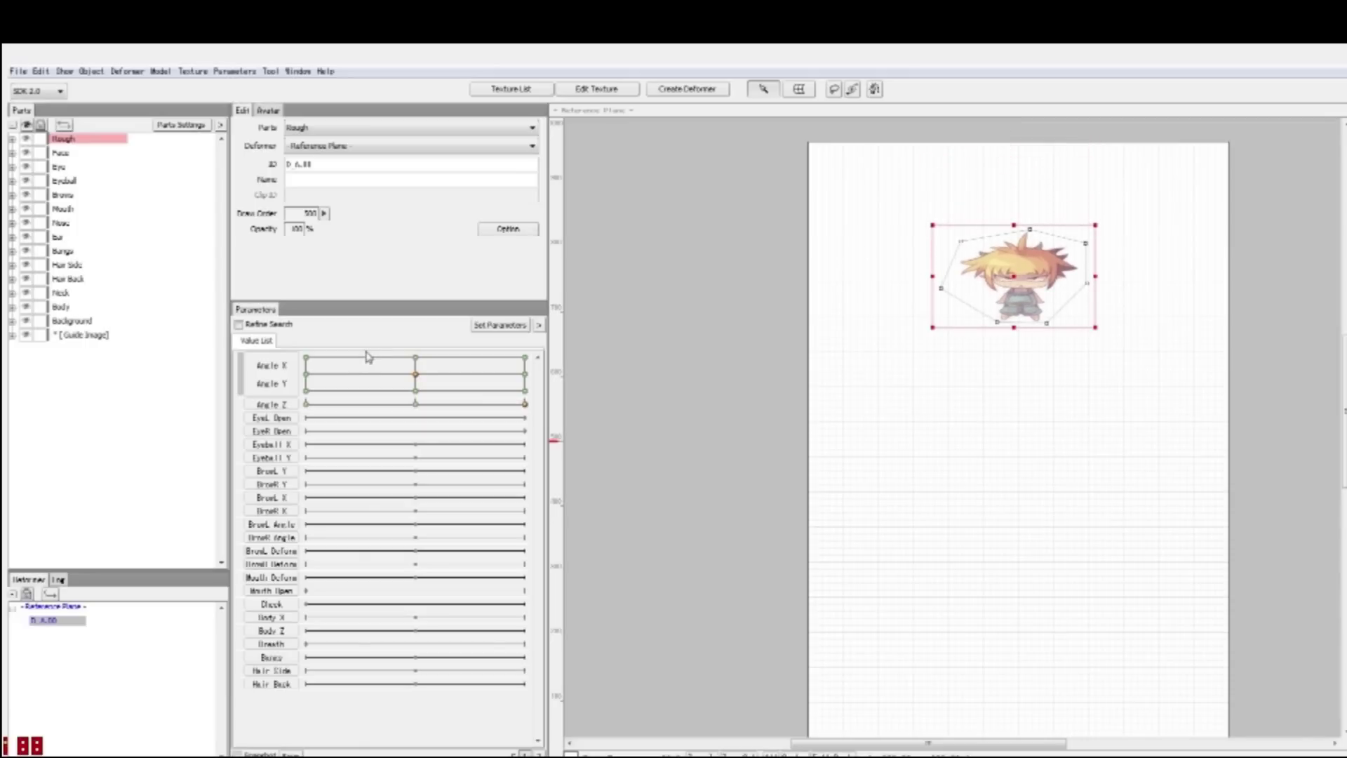